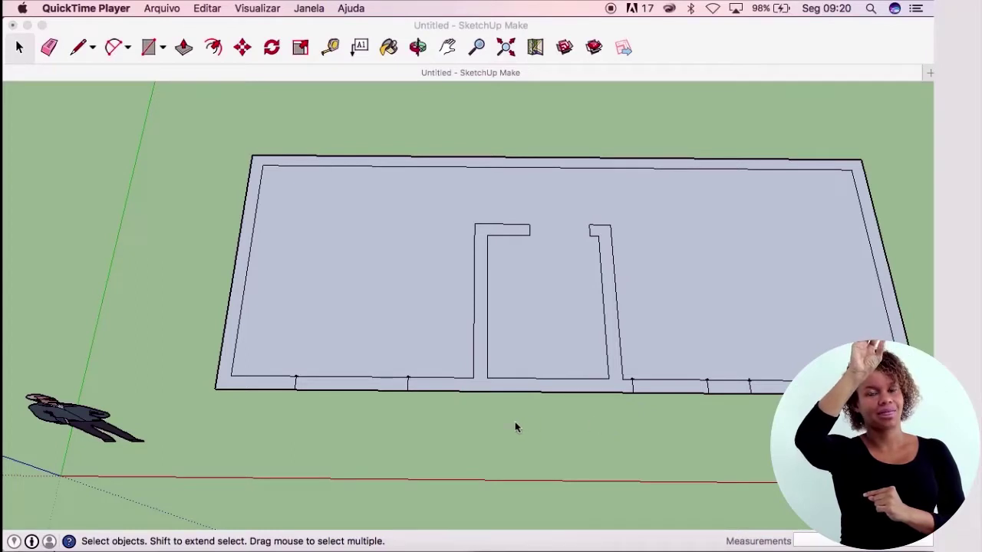
Step: Extrude the outer wall outline 2.80 m high and begin raising the short right partition
click(184, 48)
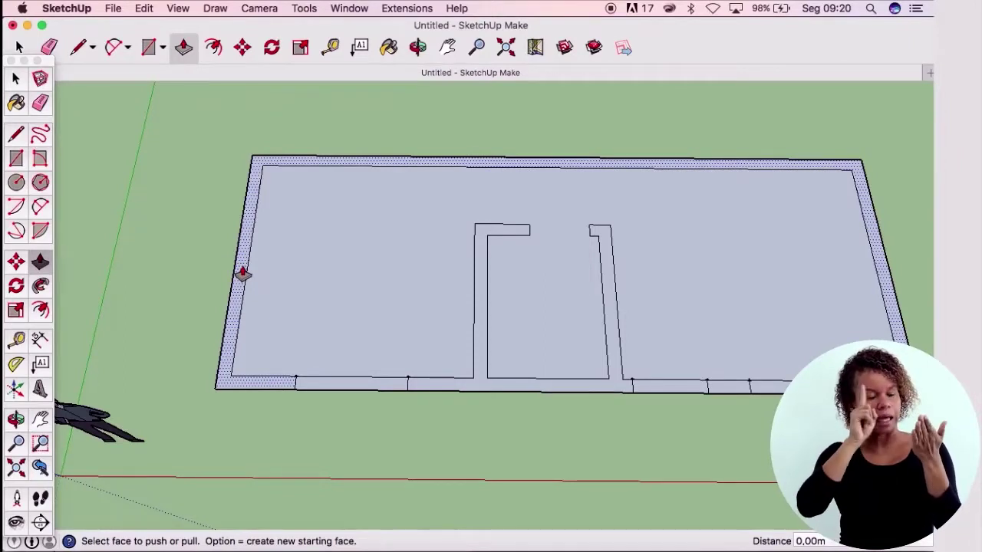
click(243, 273)
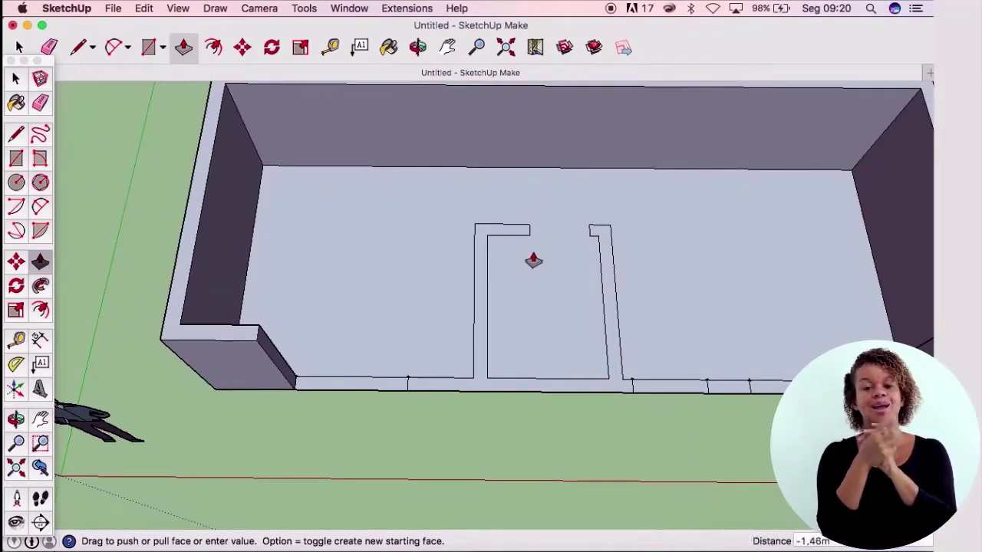
text(2,80)
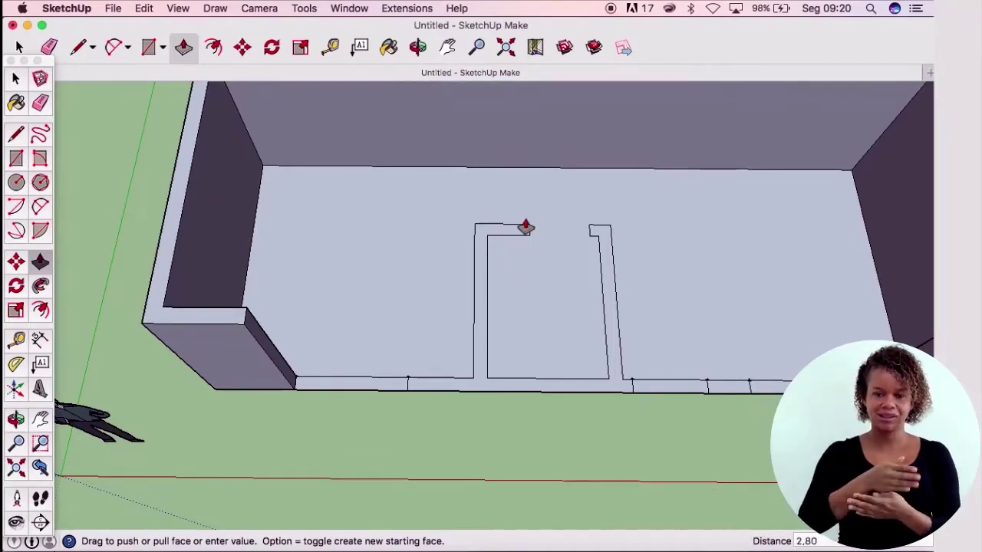
key(Return)
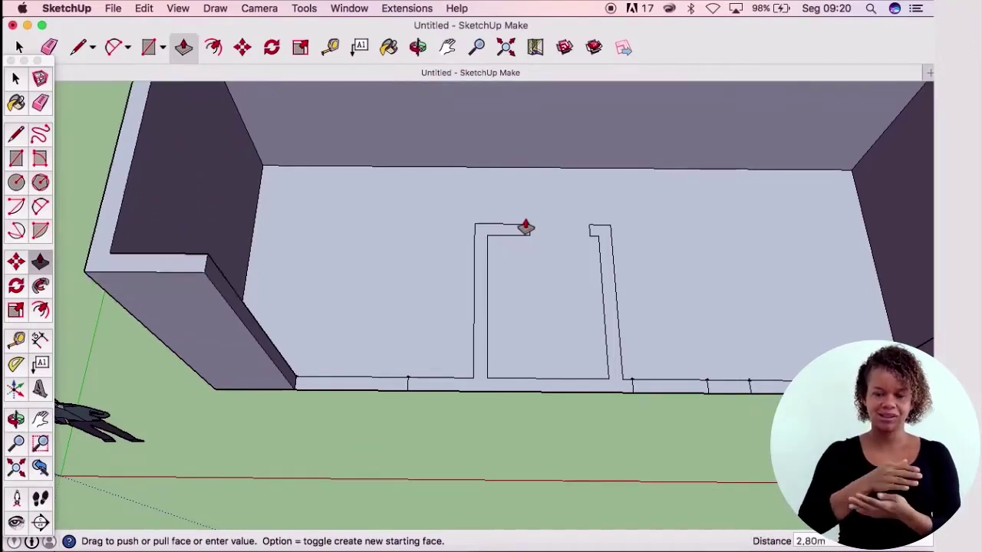
scroll(415, 300, down, 2)
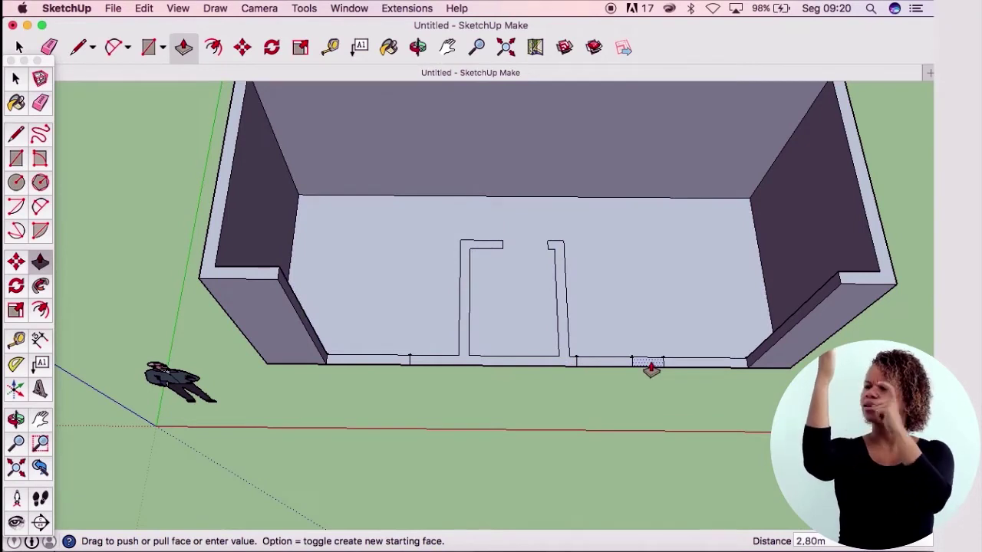
drag(650, 370, 687, 274)
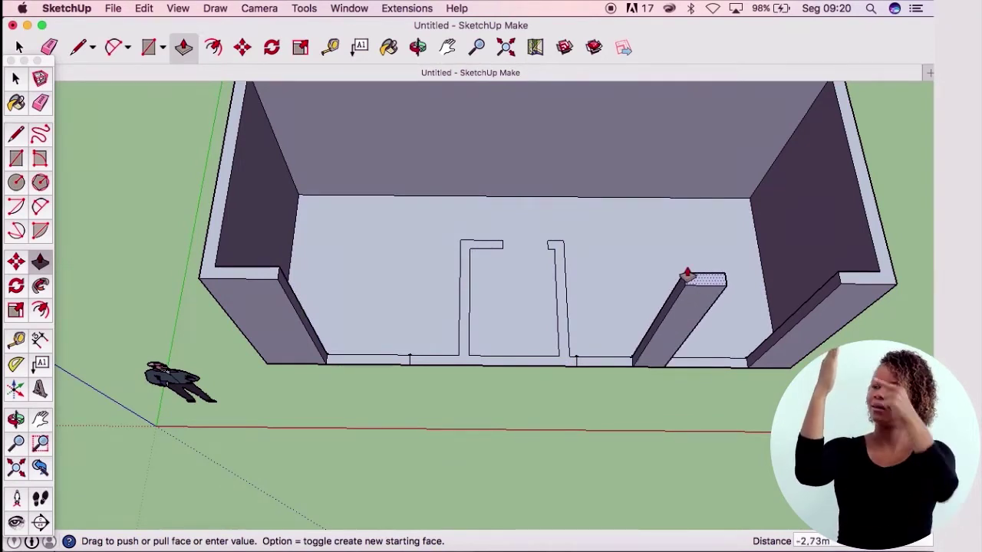
Step: Pull the right partition and the central-room inner walls up to the outer walls' 2.80 m height
drag(687, 274, 853, 289)
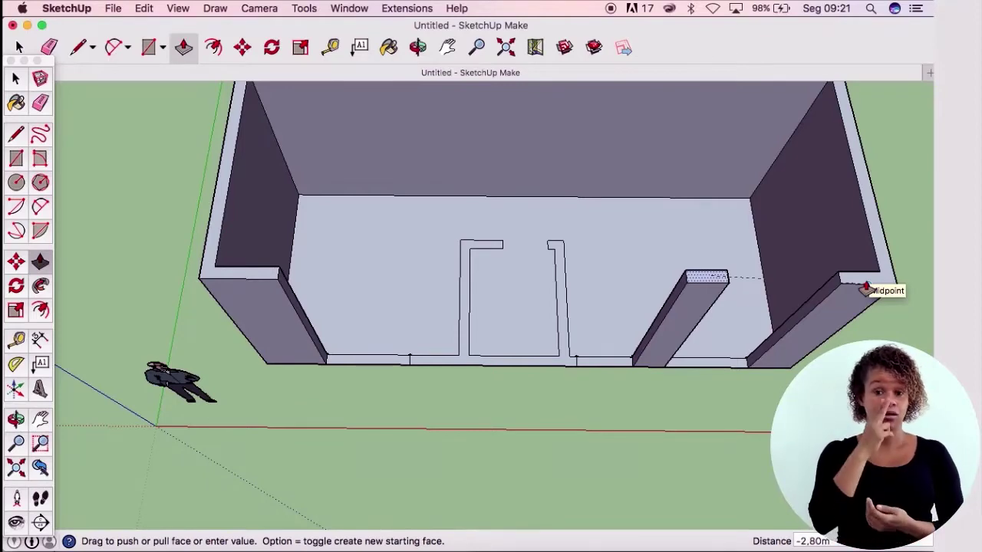
click(865, 288)
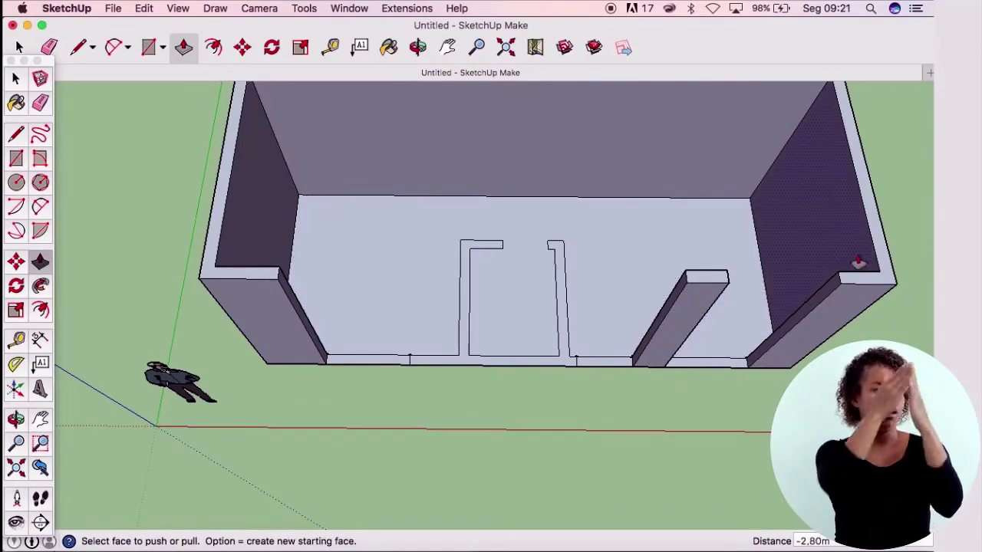
click(472, 370)
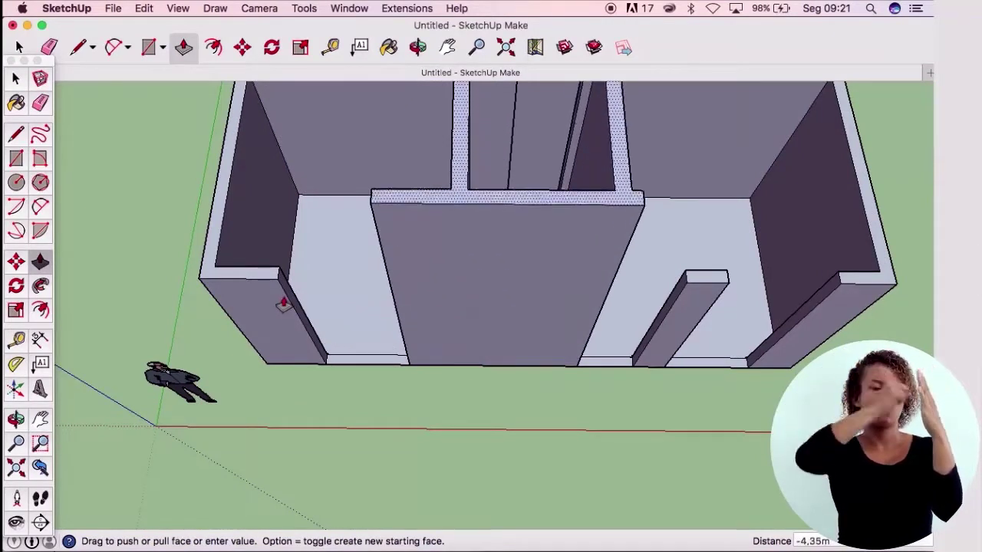
click(242, 286)
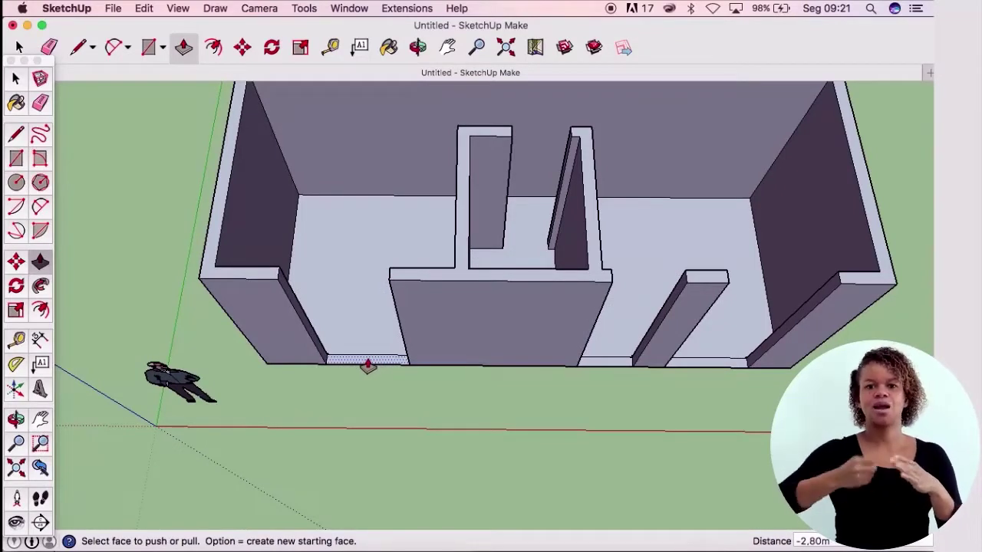
click(368, 364)
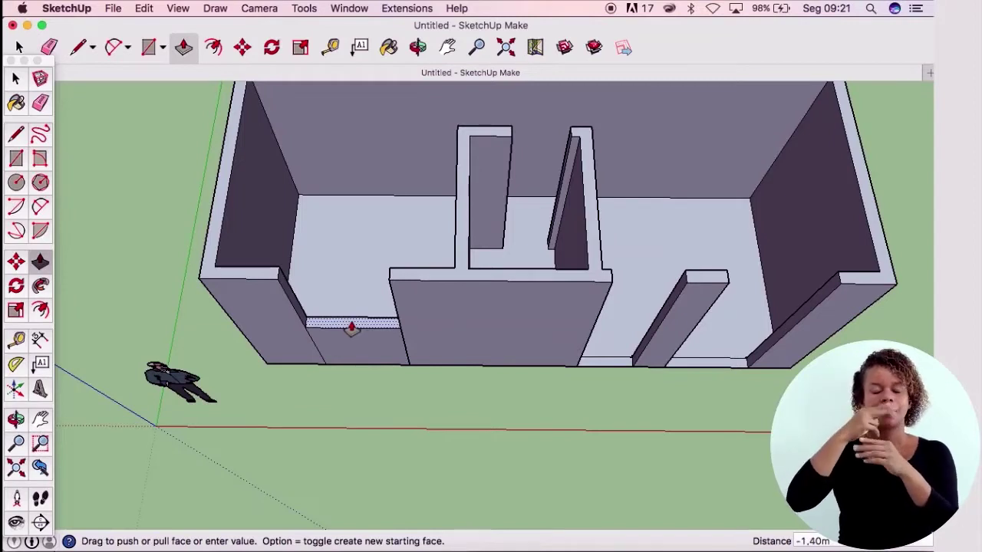
Step: Push the left and right front-wall gap faces up 1.10 m as window sills
text(0)
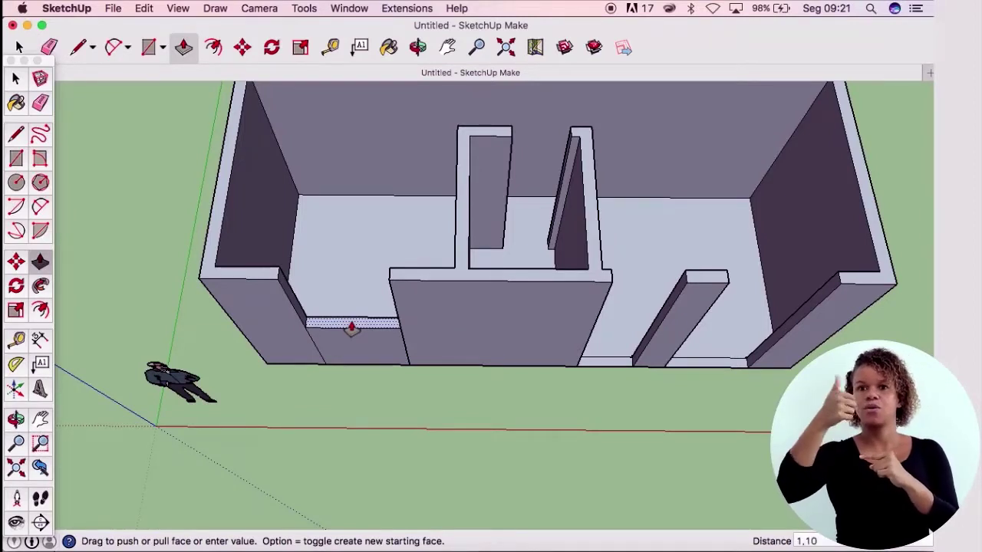
text(m)
key(Return)
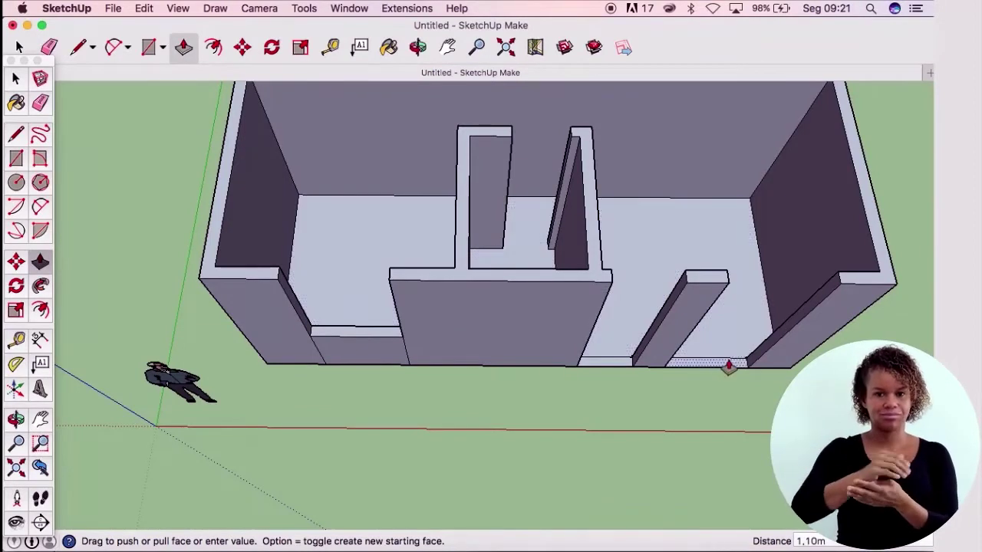
click(721, 368)
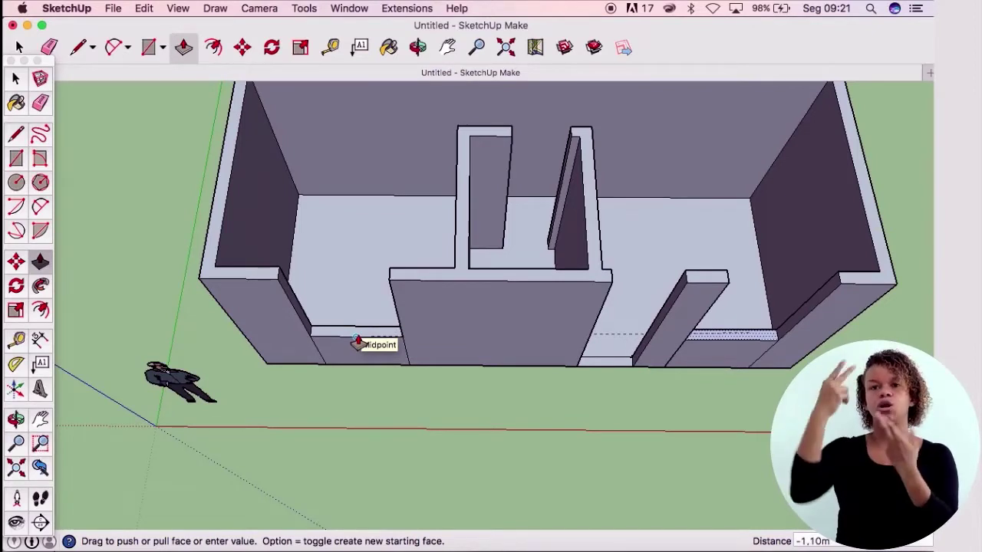
click(359, 340)
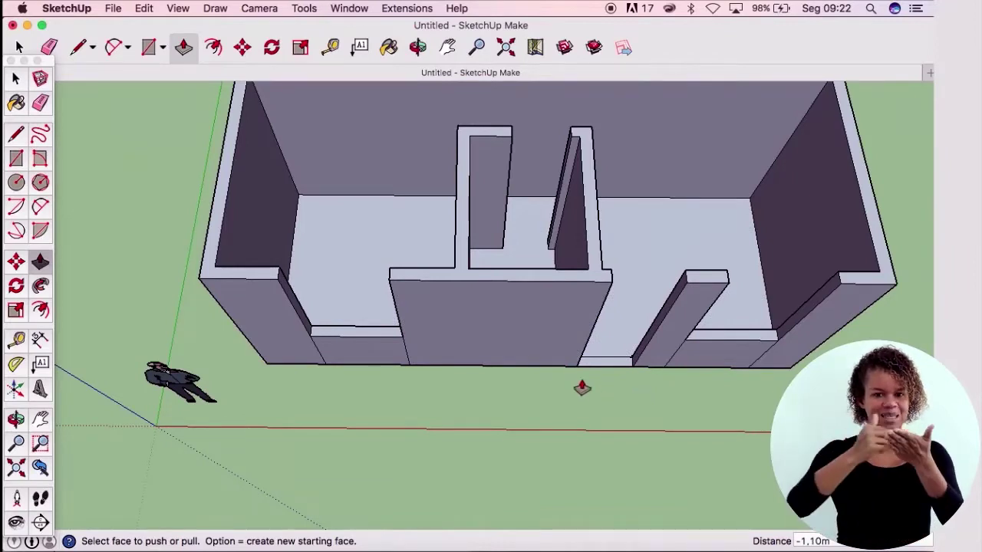
Step: Place a Tape Measure guide 1.90 m above the central front wall's base
click(334, 47)
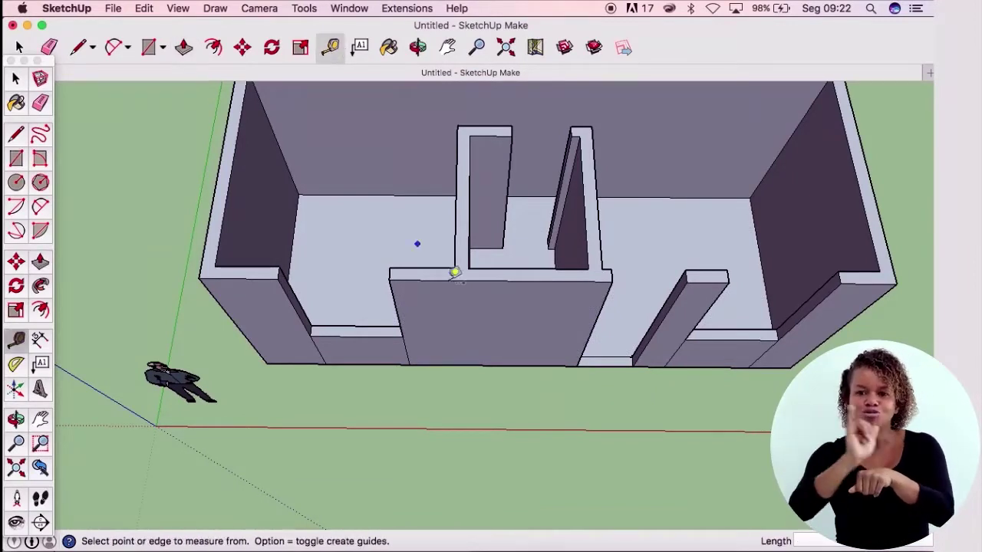
click(518, 360)
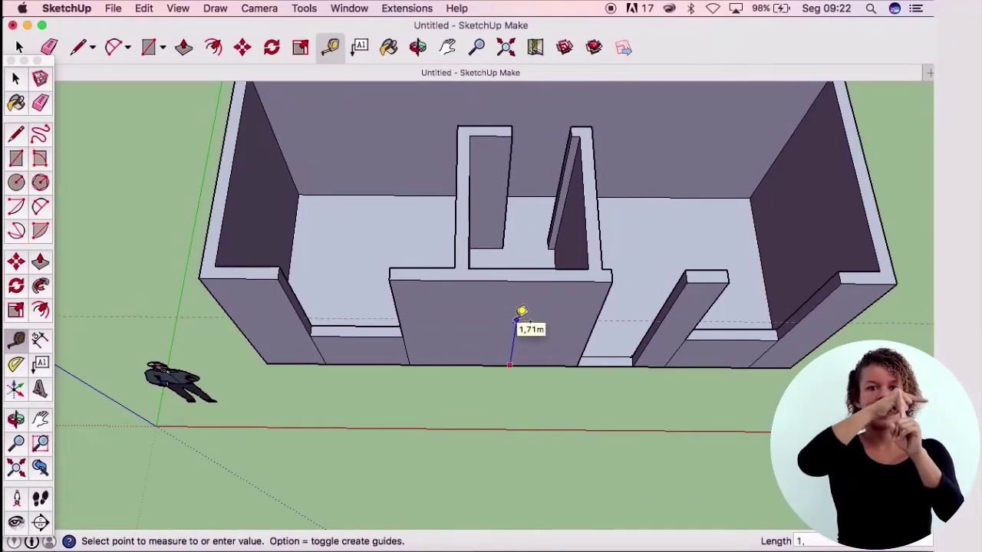
text(90)
key(Return)
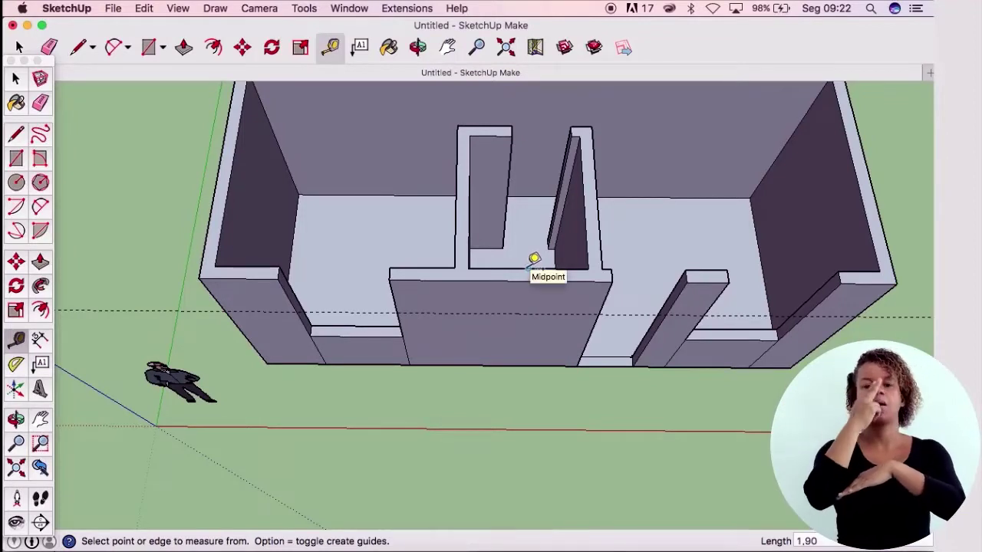
Step: Draw a line splitting the central wall's top edge at its midpoint
click(534, 258)
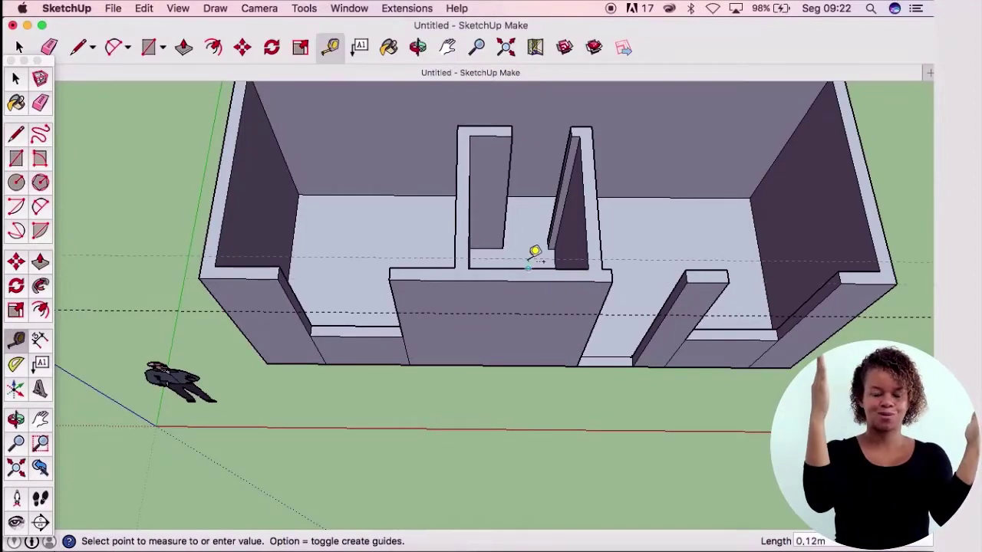
click(535, 253)
key(l)
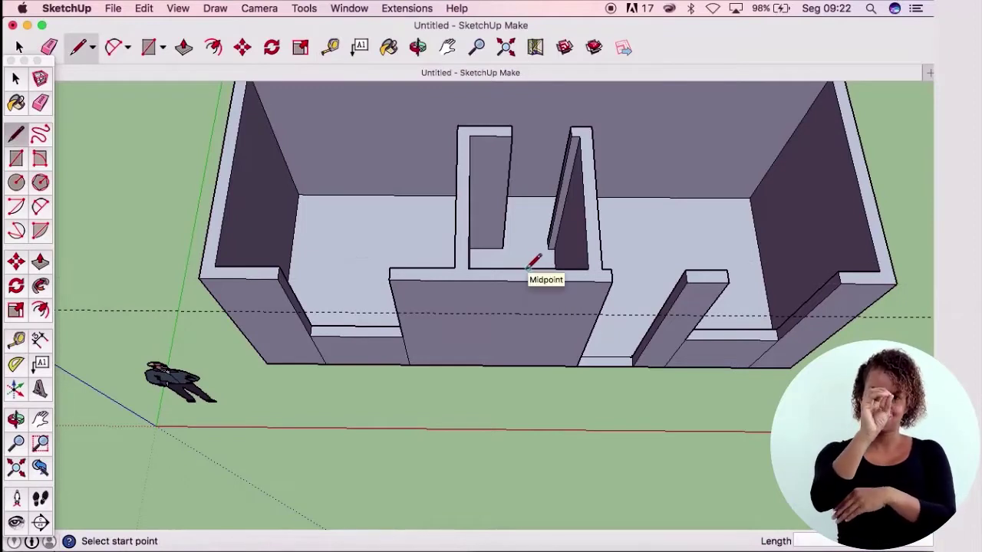
click(529, 276)
click(529, 282)
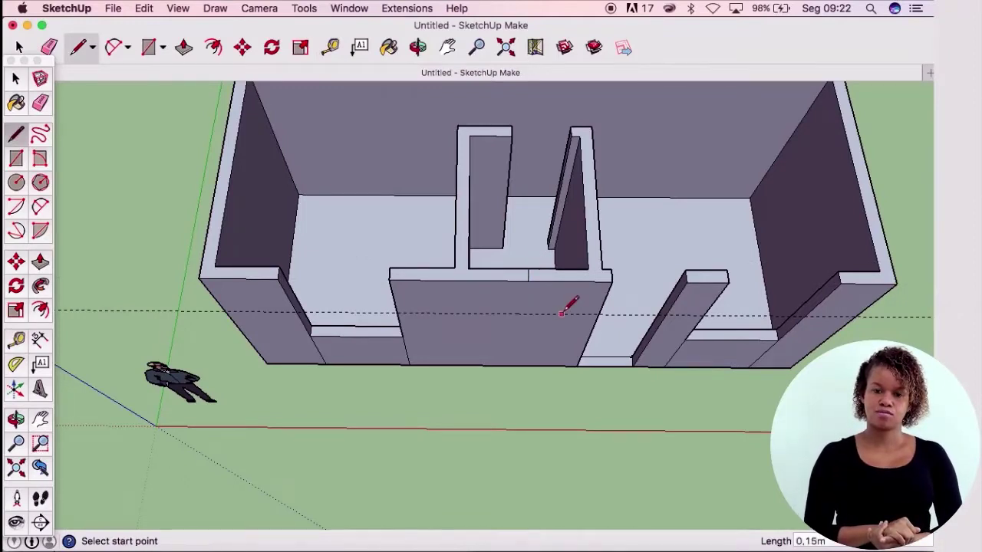
Step: Mark guide points 0.30 m either side of the centre line on the wall top
click(332, 47)
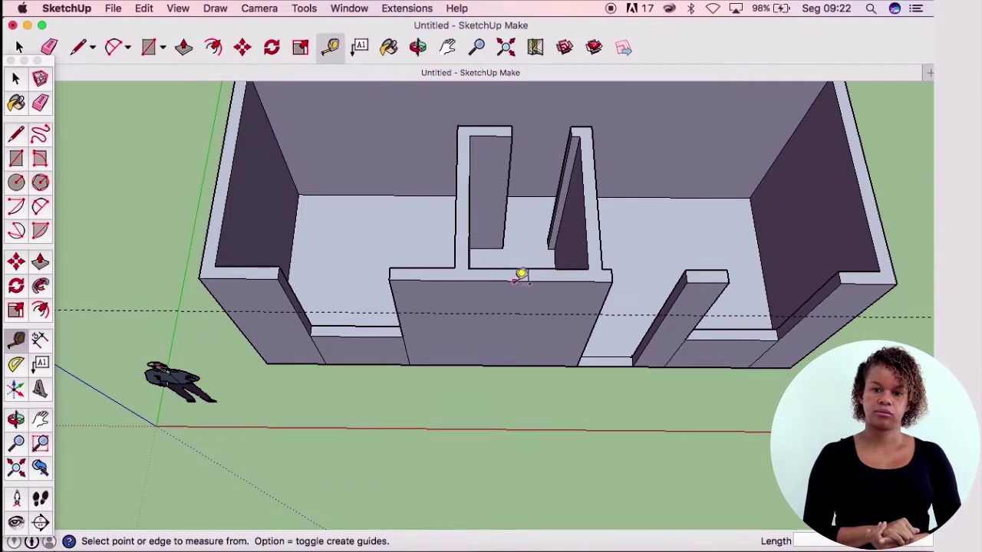
click(529, 279)
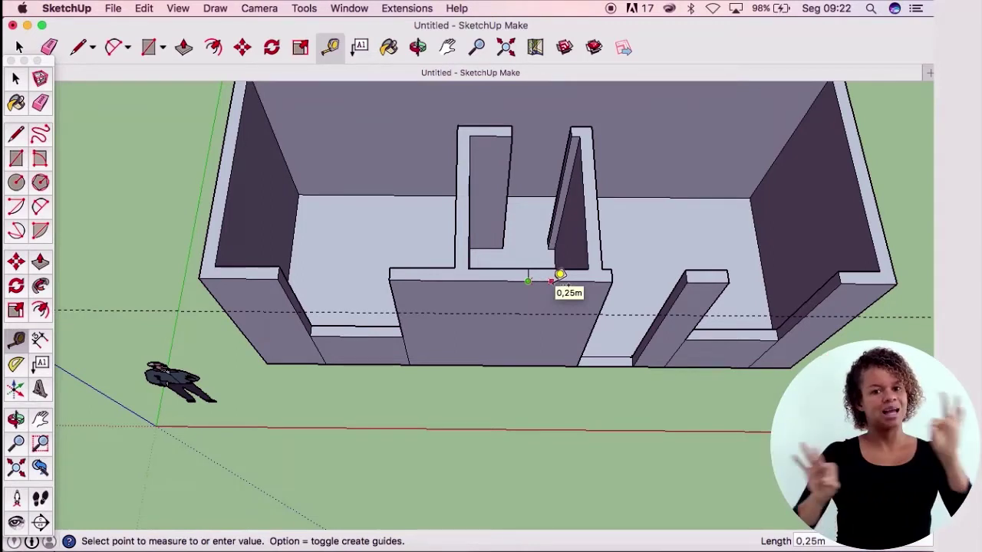
text(0,30)
key(Return)
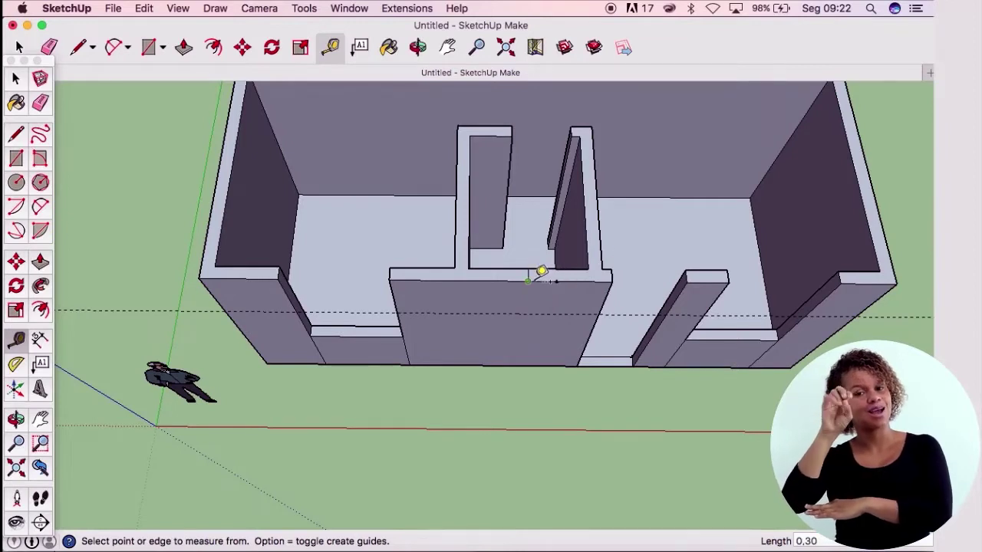
click(528, 280)
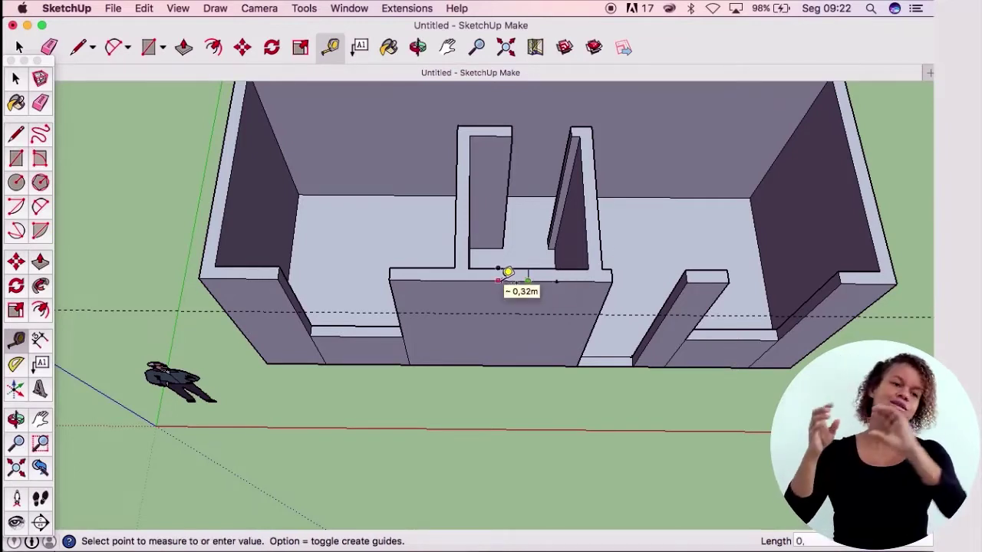
text(0,30)
key(Return)
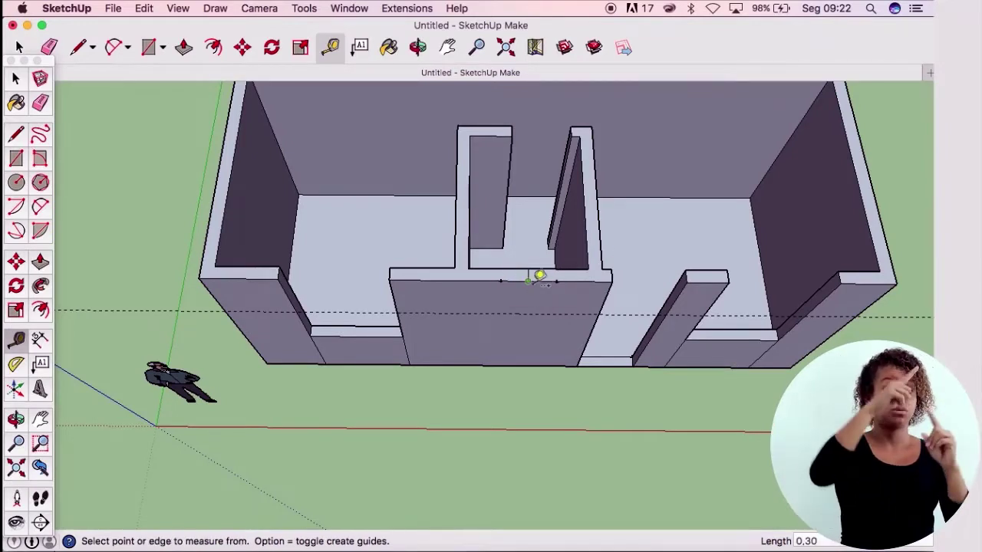
click(78, 47)
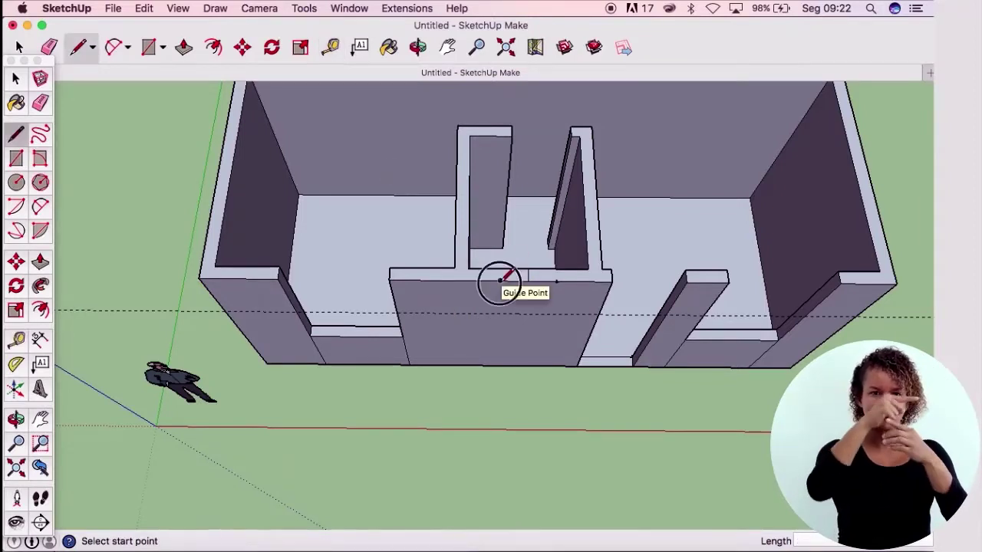
Step: Draw a 0.60 m-wide rectangle from the 0.30 m marks down to the 1.90 m guide
click(501, 281)
click(496, 313)
click(555, 313)
key(Escape)
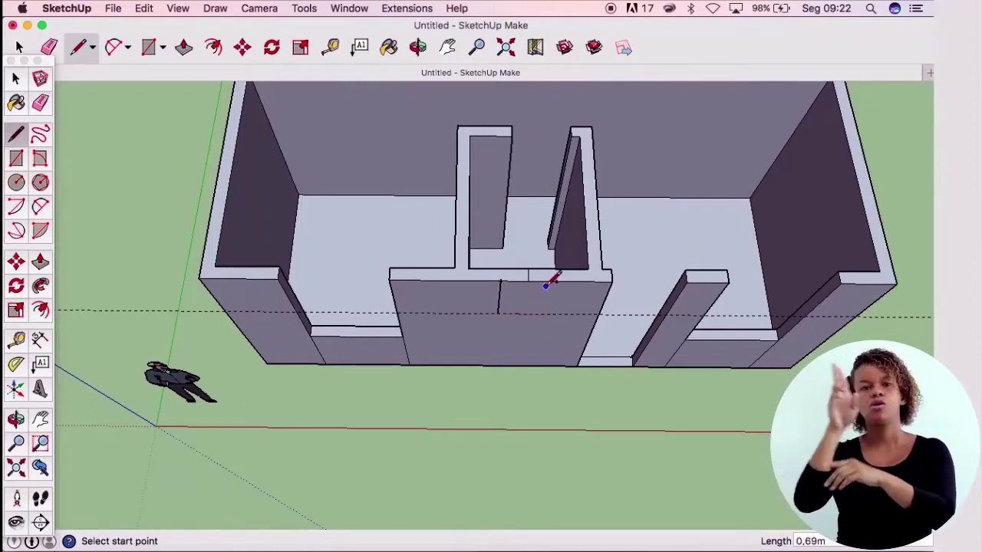
click(557, 282)
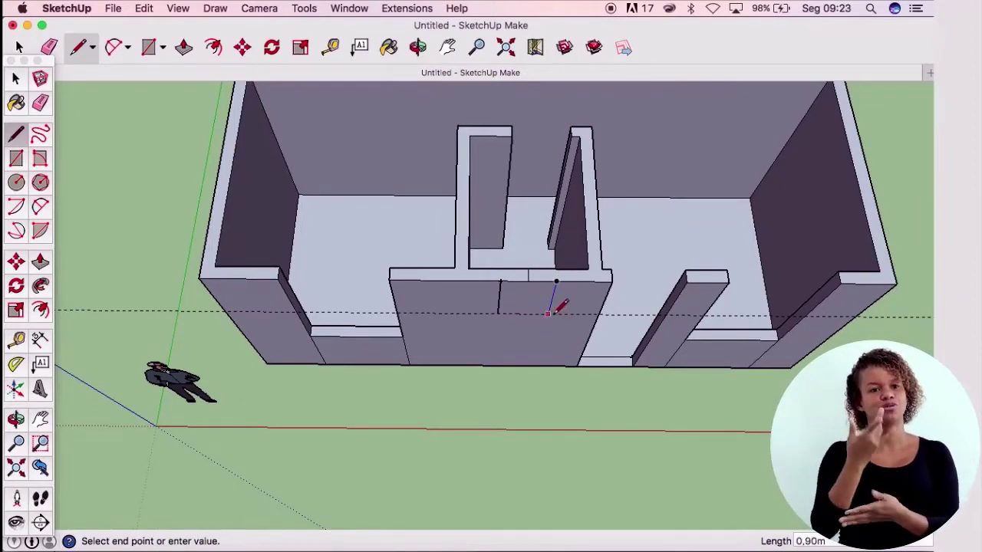
click(546, 314)
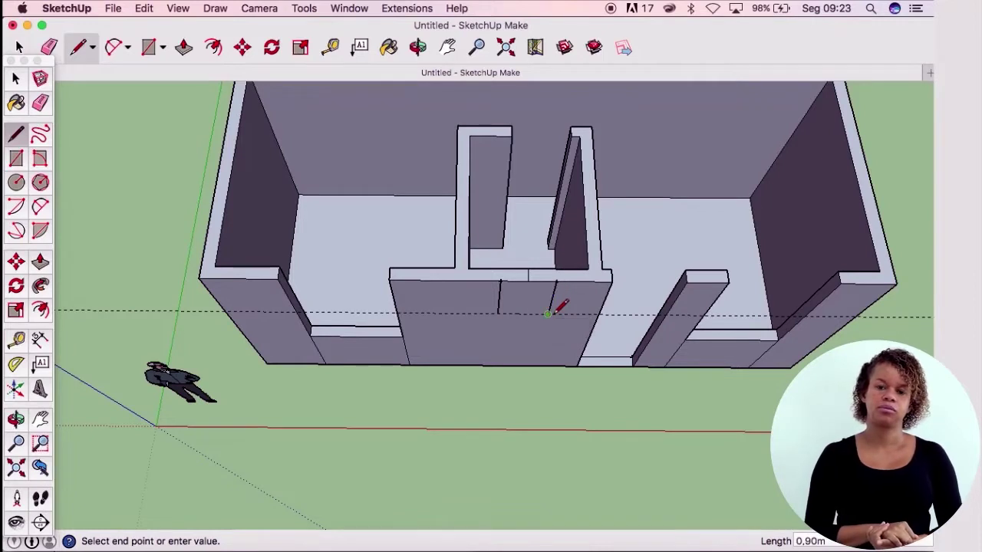
click(498, 312)
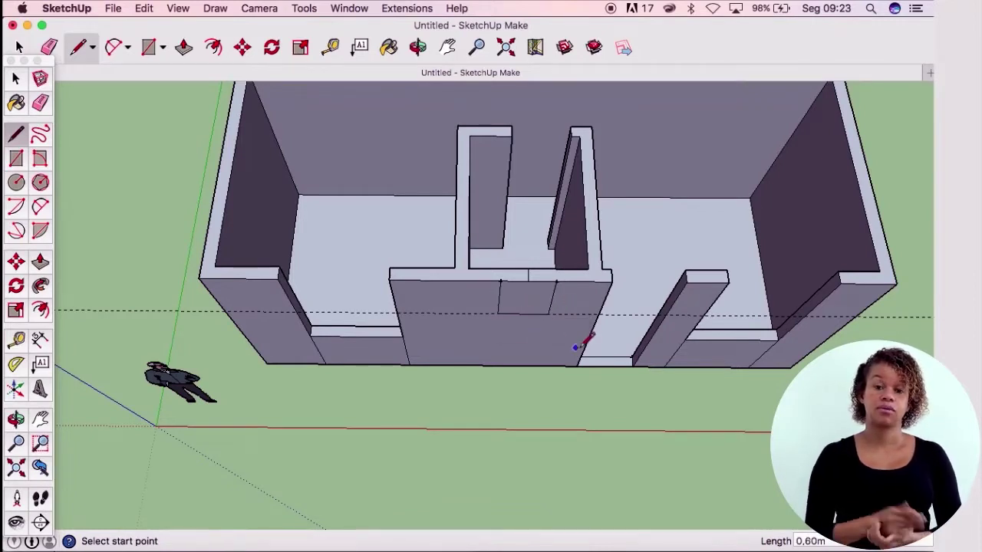
scroll(530, 280, up, 2)
scroll(531, 279, up, 1)
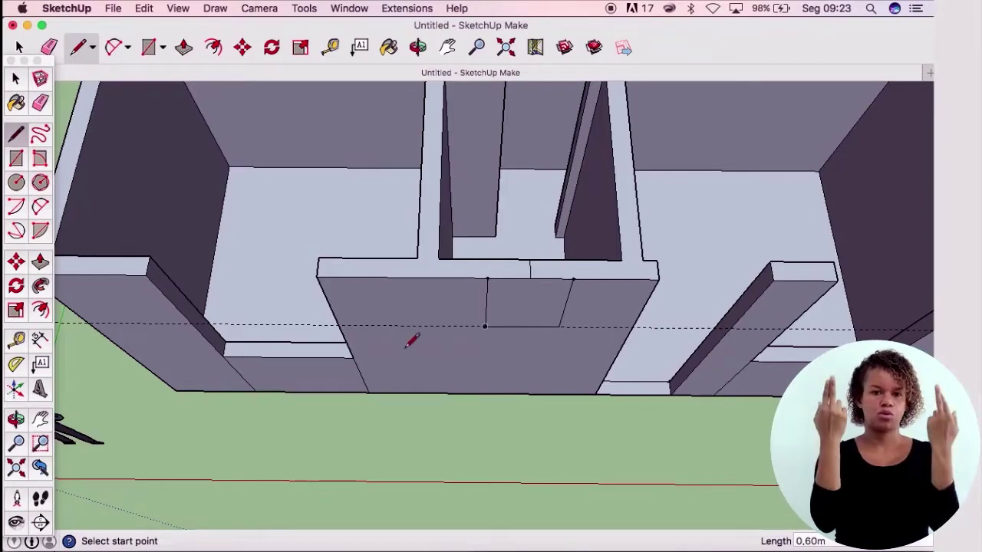
Step: Add a guide 2.10 m up the central front wall and orbit to face it
click(330, 47)
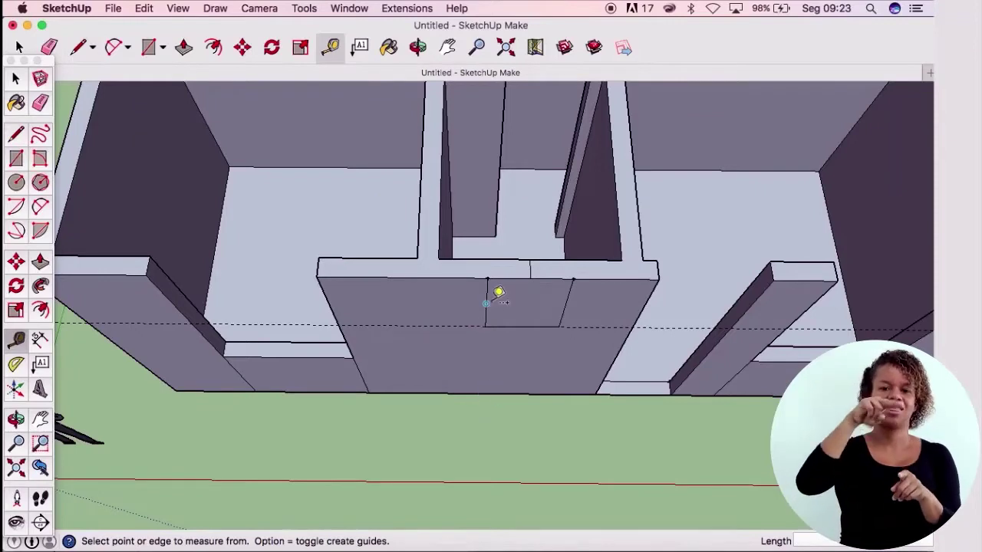
click(495, 391)
text(2.1)
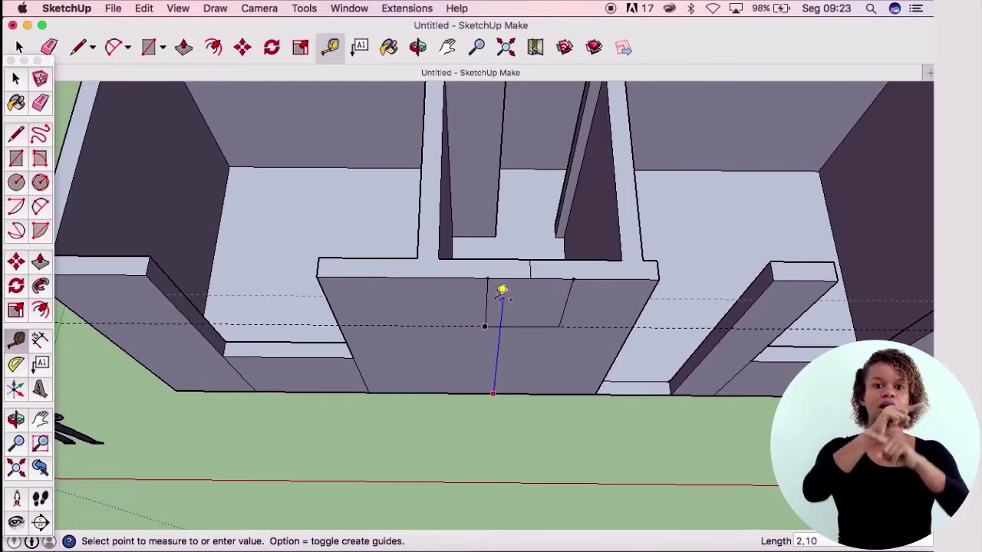
click(502, 293)
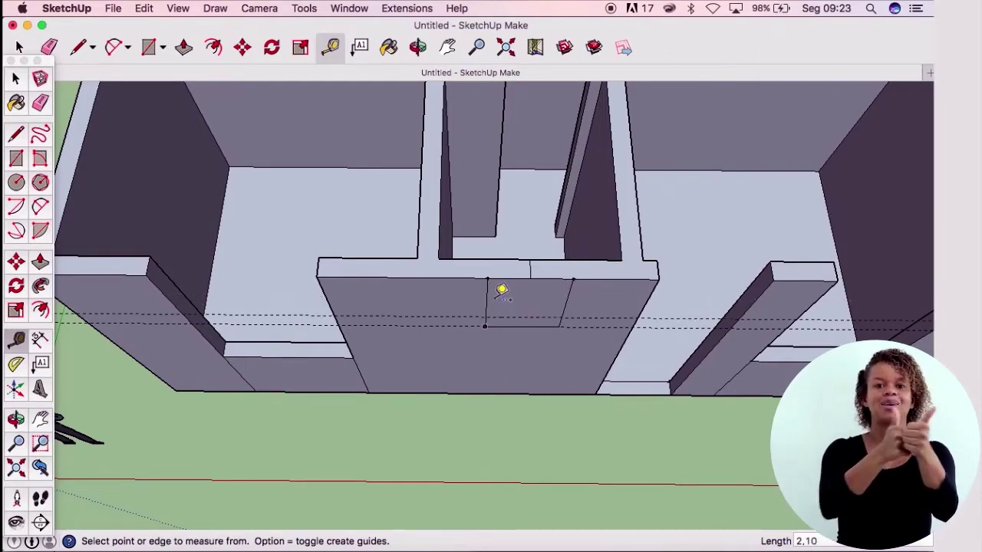
click(417, 47)
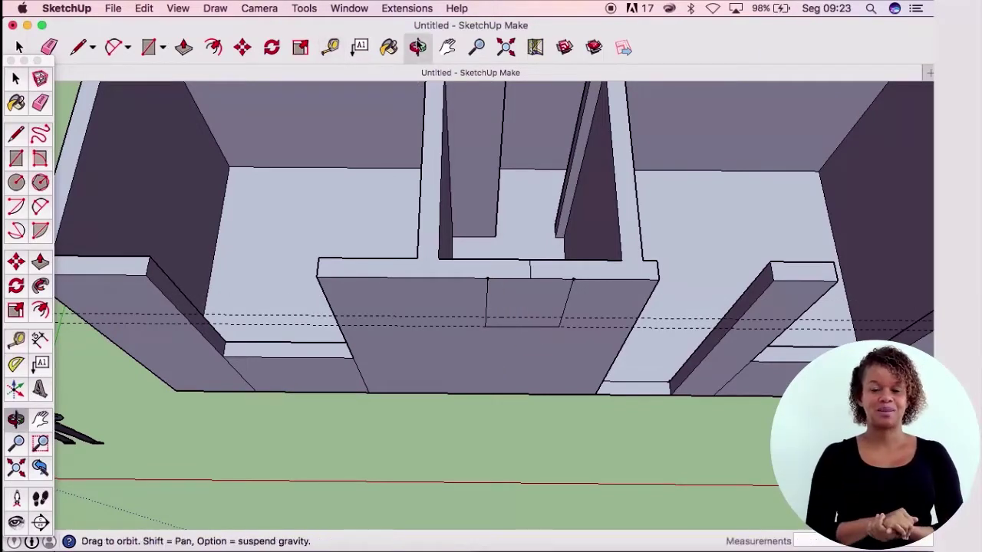
mouse_move(488, 284)
mouse_down()
mouse_move(489, 138)
mouse_move(500, 125)
mouse_up()
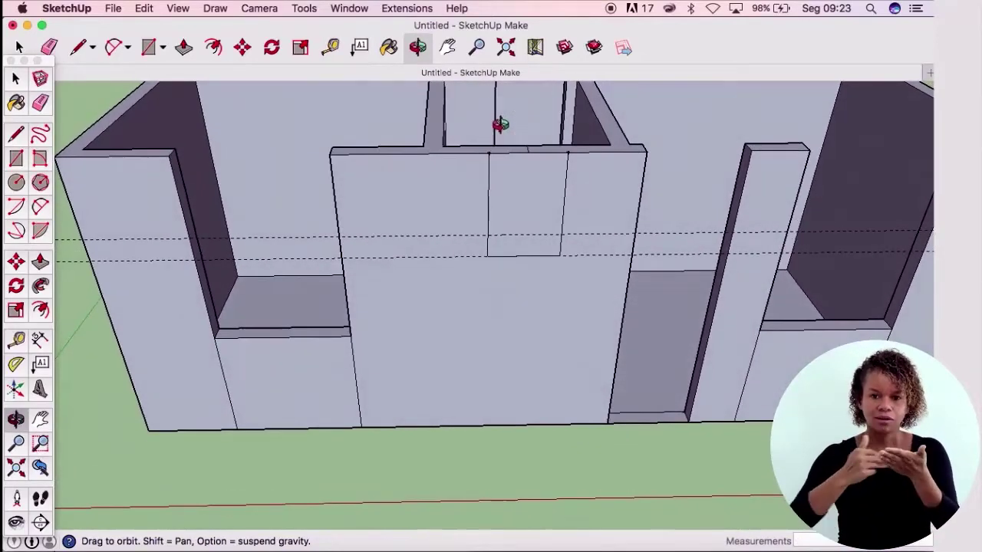
Step: Draw the window's top edge along the 2.10 m guide and delete the vertical edges above it
key(space)
click(564, 222)
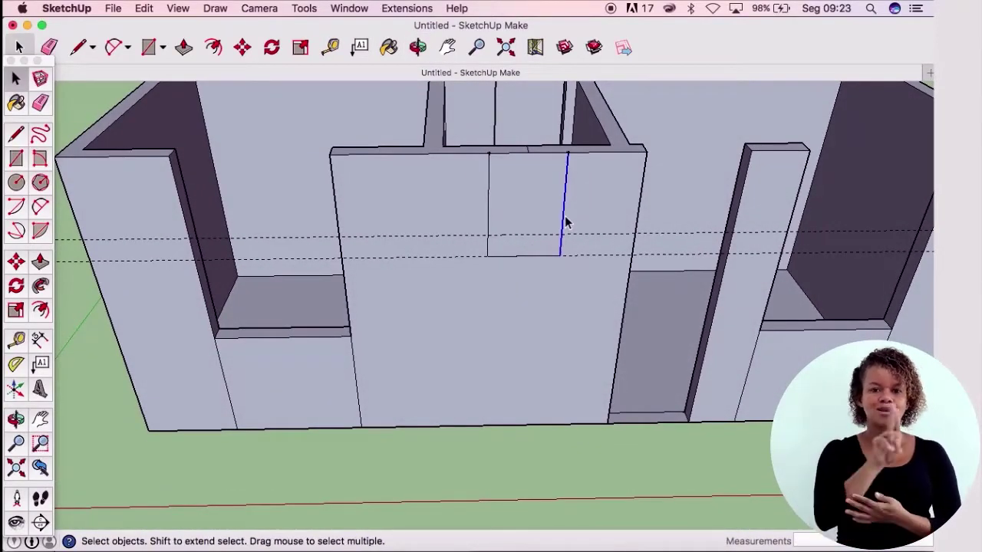
key(l)
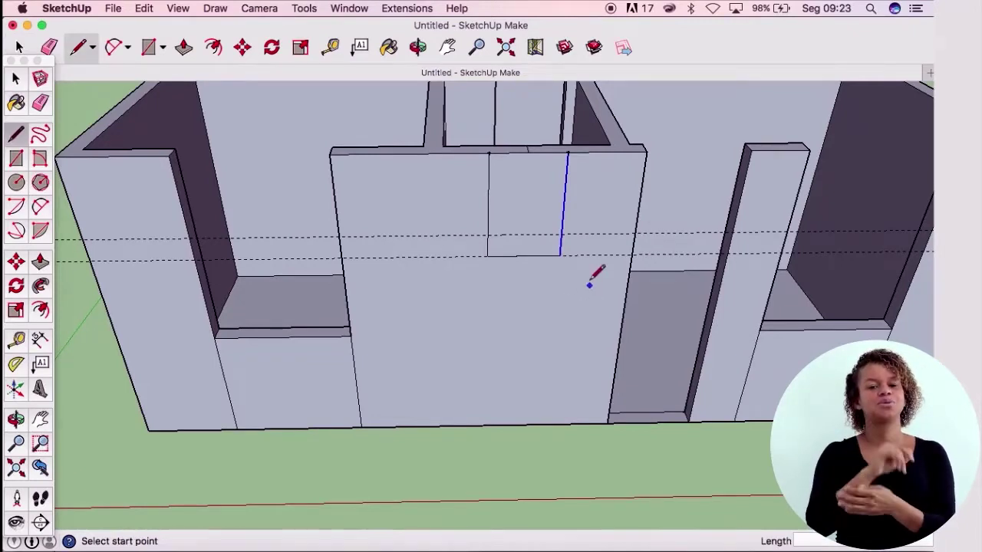
click(488, 234)
key(space)
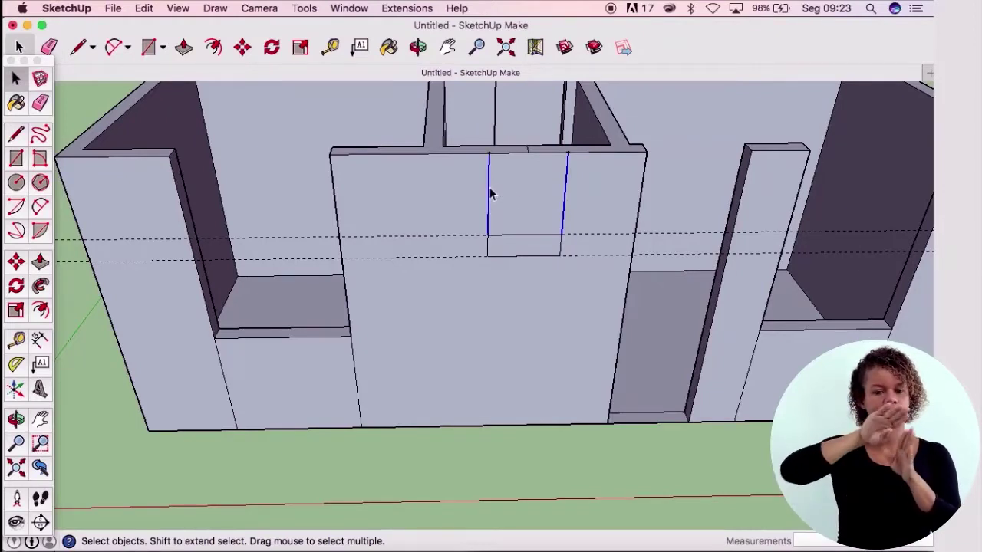
key(Delete)
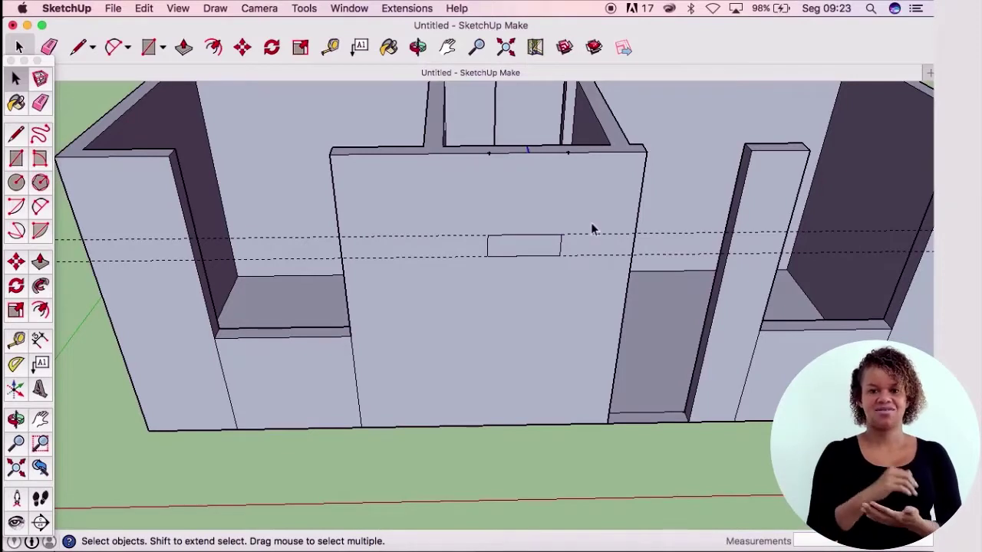
Step: Remove all guide lines with Edit > Delete Guides
click(181, 7)
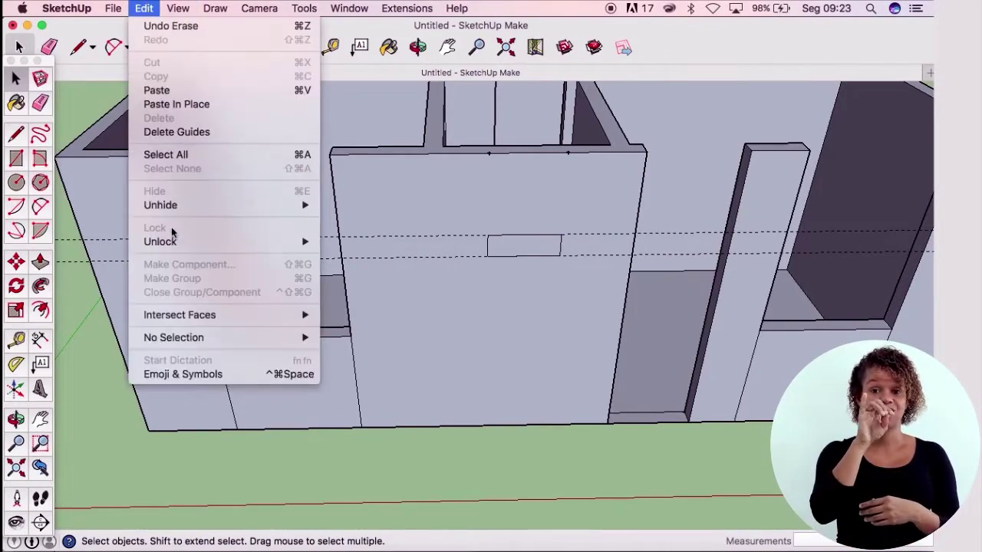
mouse_move(160, 205)
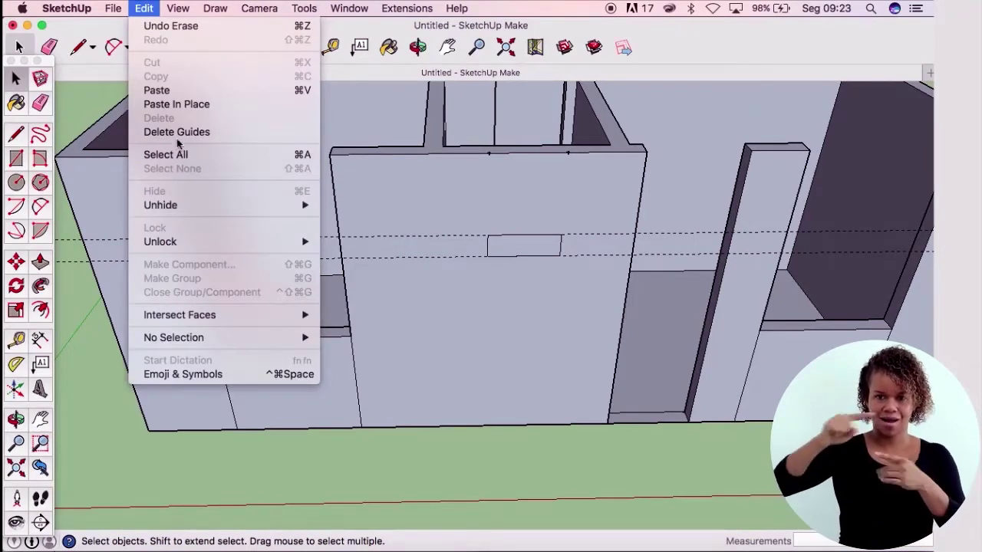
click(180, 131)
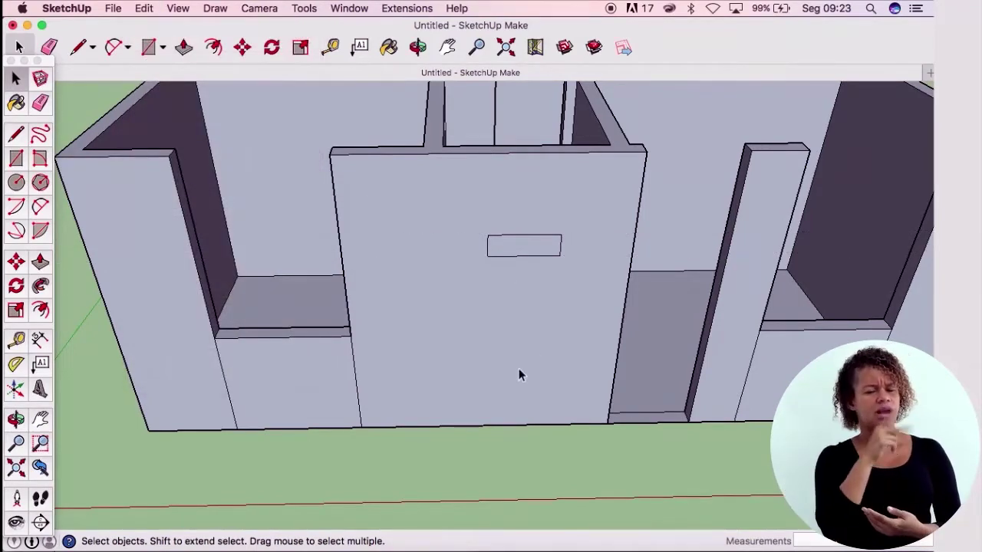
scroll(548, 246, up, 3)
scroll(547, 242, up, 1)
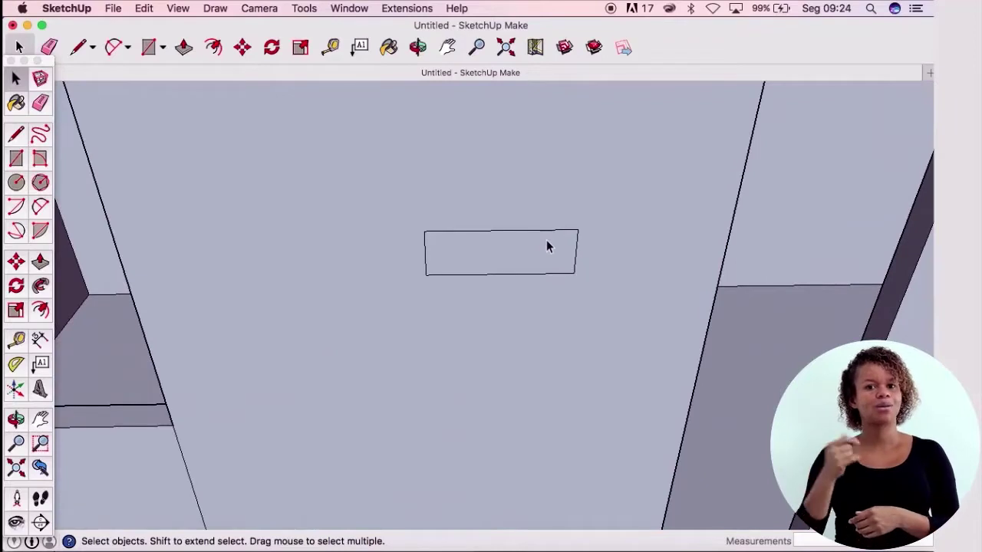
scroll(547, 242, up, 2)
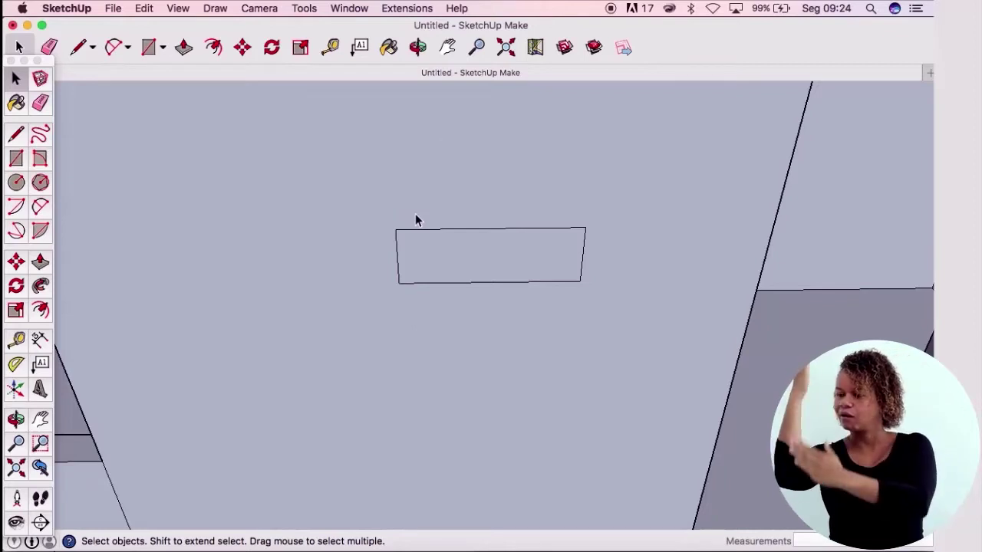
Step: Push the small rectangle 0.15 m into the central front wall to cut the opening through
scroll(461, 225, up, 2)
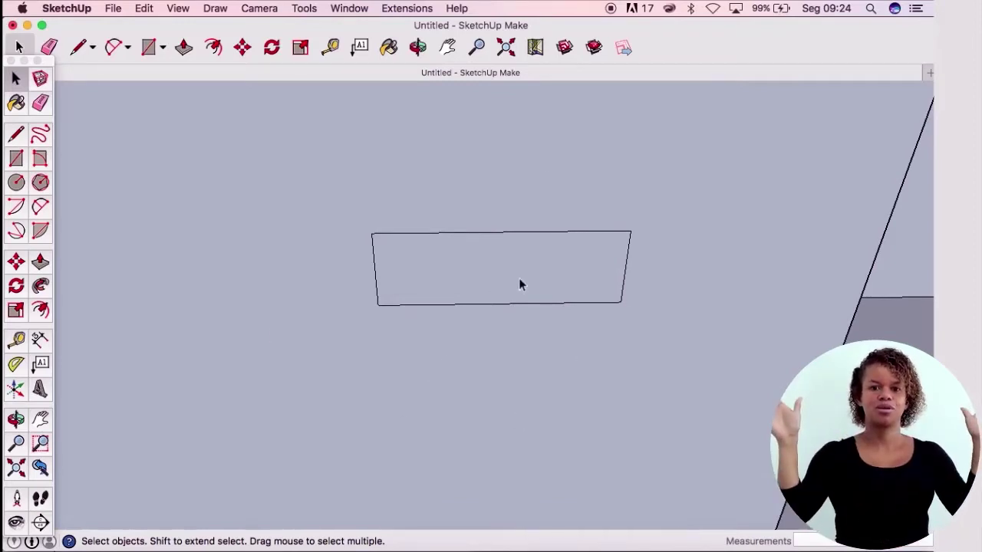
click(182, 48)
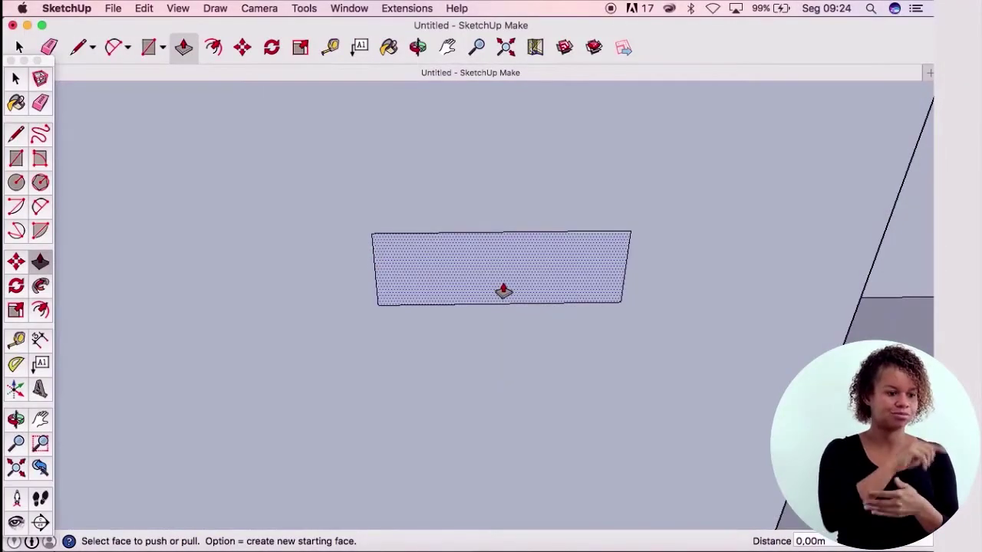
scroll(502, 290, up, 1)
scroll(503, 290, up, 2)
scroll(502, 290, up, 2)
scroll(502, 290, up, 1)
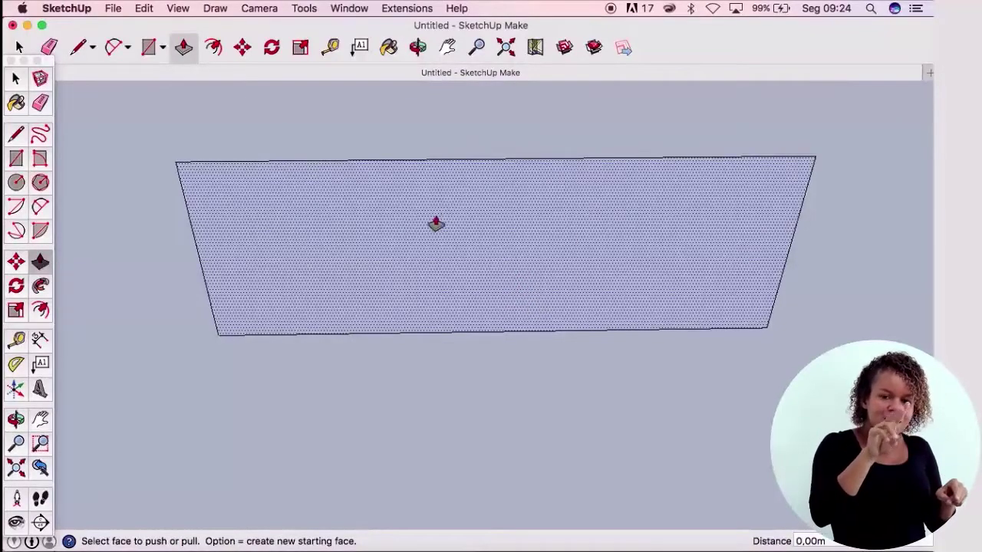
click(552, 307)
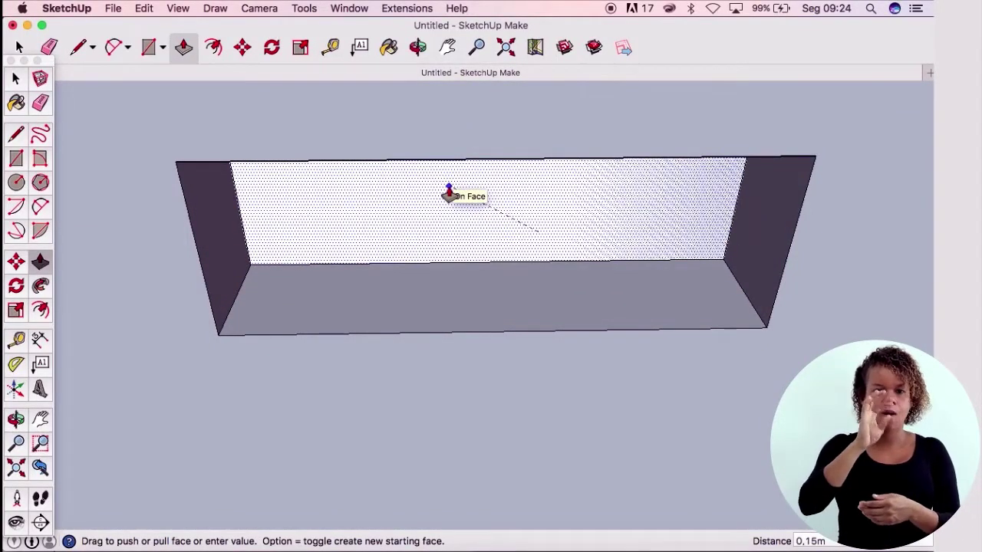
click(449, 195)
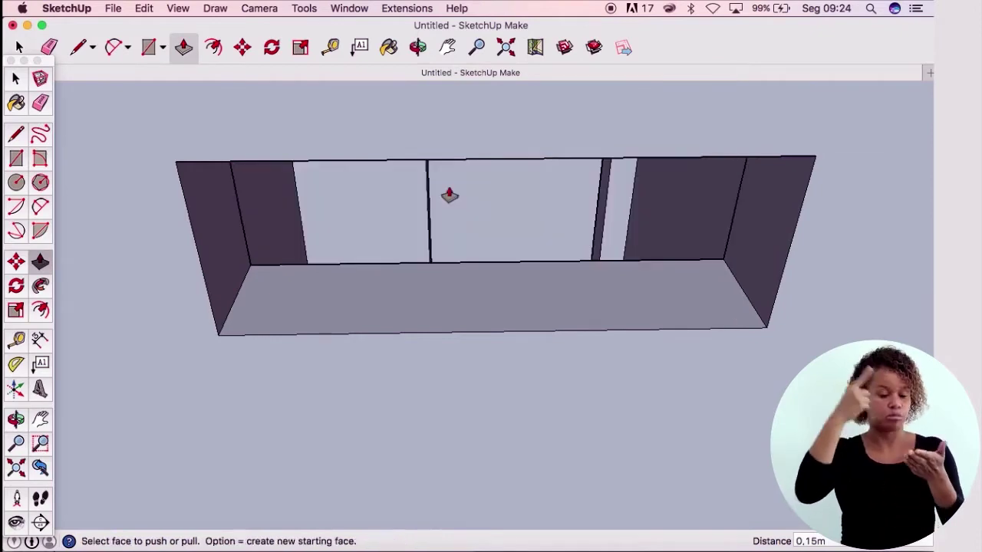
click(419, 47)
mouse_move(701, 326)
mouse_down()
mouse_move(649, 221)
mouse_move(723, 246)
mouse_move(670, 361)
mouse_up()
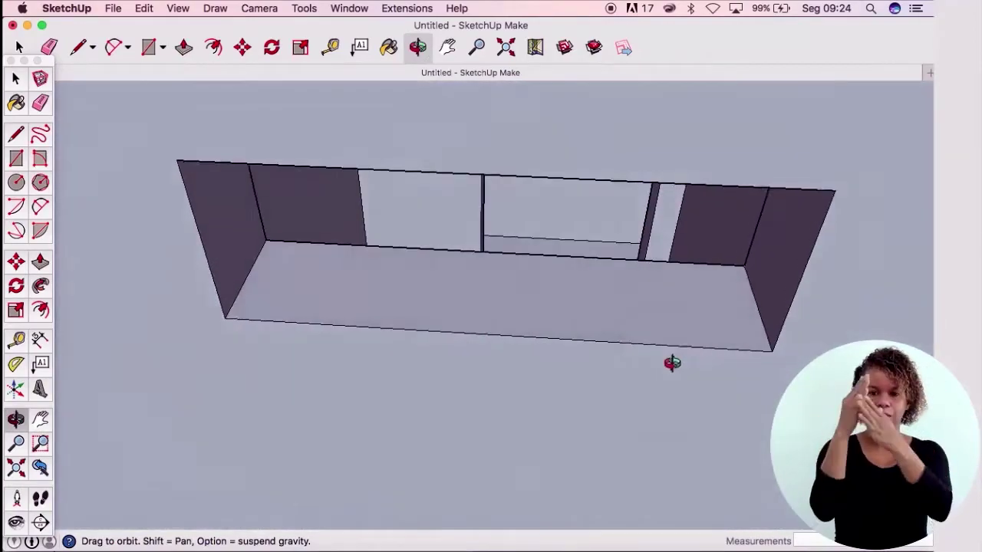
scroll(670, 361, up, 5)
scroll(672, 363, down, 3)
mouse_move(752, 261)
mouse_down()
mouse_move(609, 346)
mouse_move(270, 265)
mouse_move(227, 322)
mouse_move(390, 294)
mouse_move(629, 184)
mouse_move(752, 189)
mouse_move(800, 256)
mouse_up()
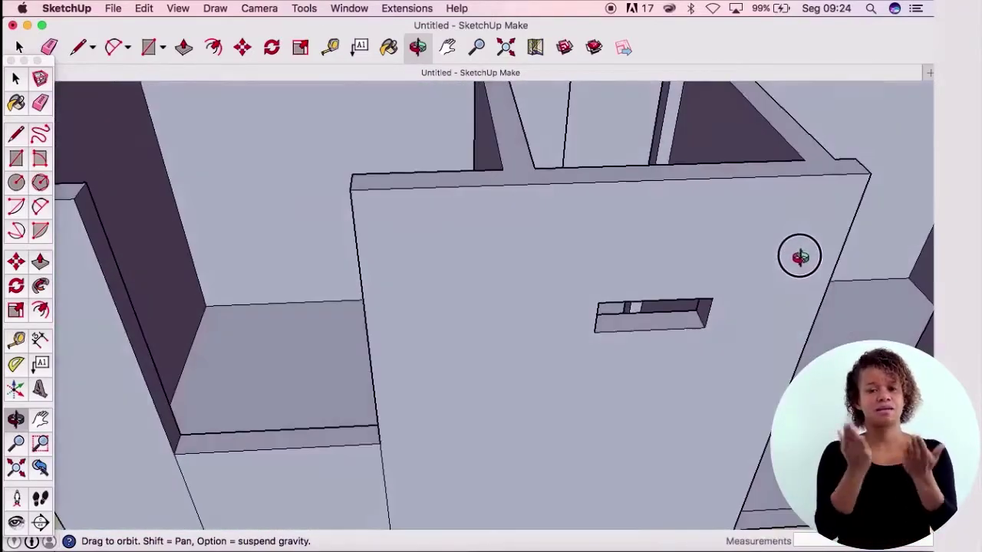
scroll(586, 288, down, 5)
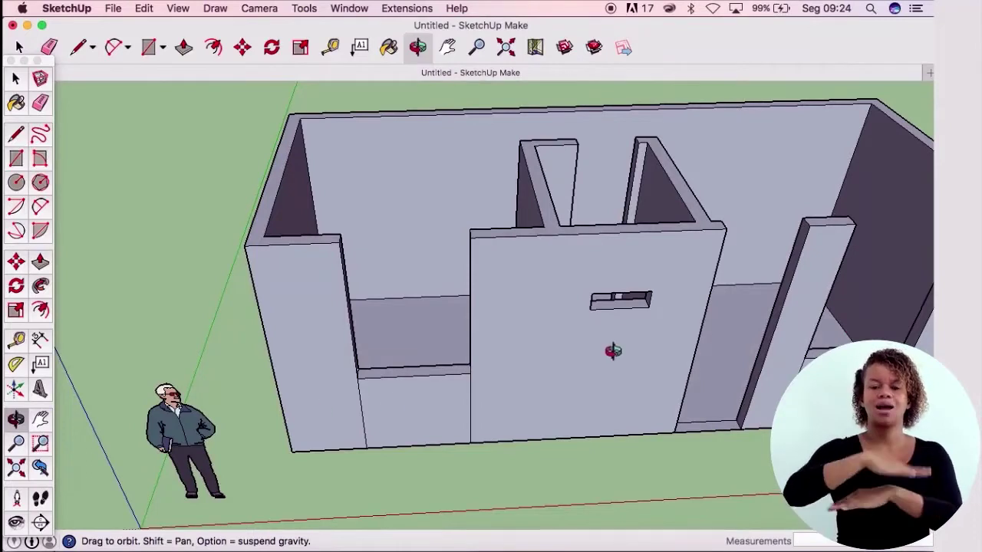
scroll(636, 302, up, 3)
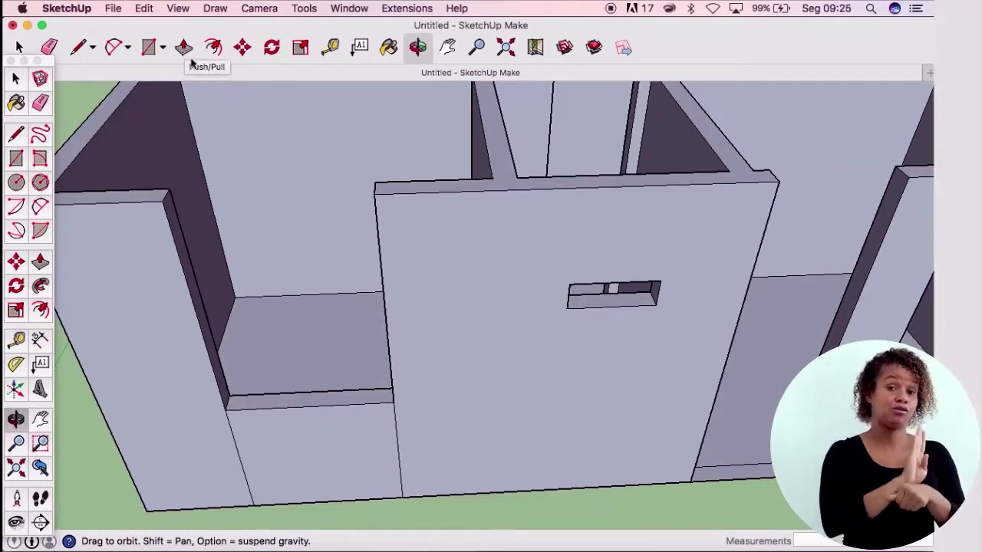
scroll(401, 399, down, 4)
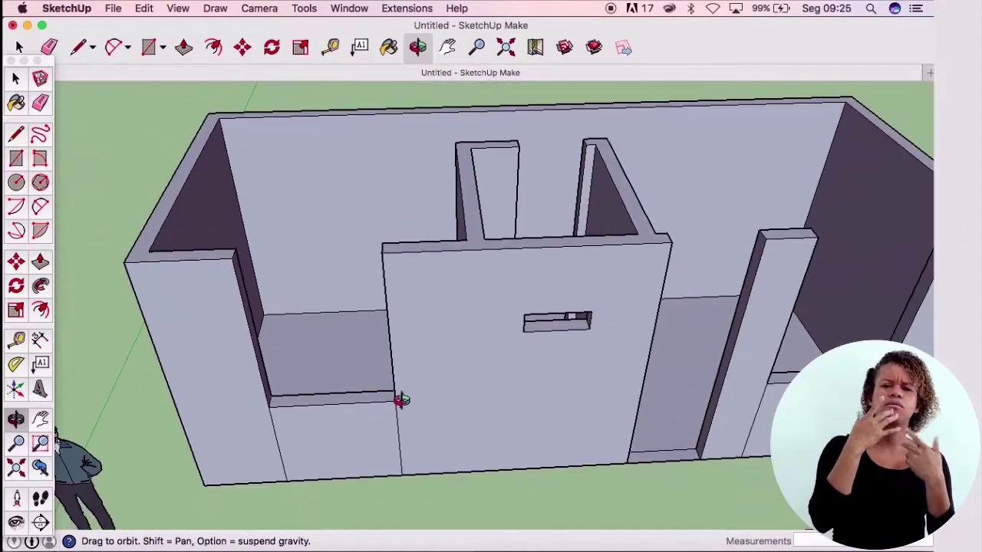
scroll(741, 329, down, 1)
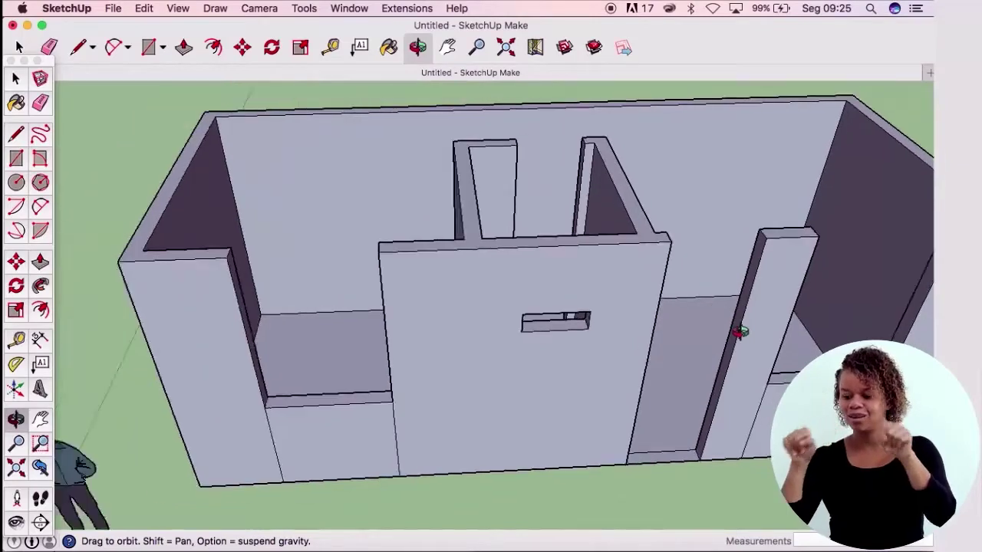
scroll(741, 329, down, 1)
drag(412, 320, 260, 313)
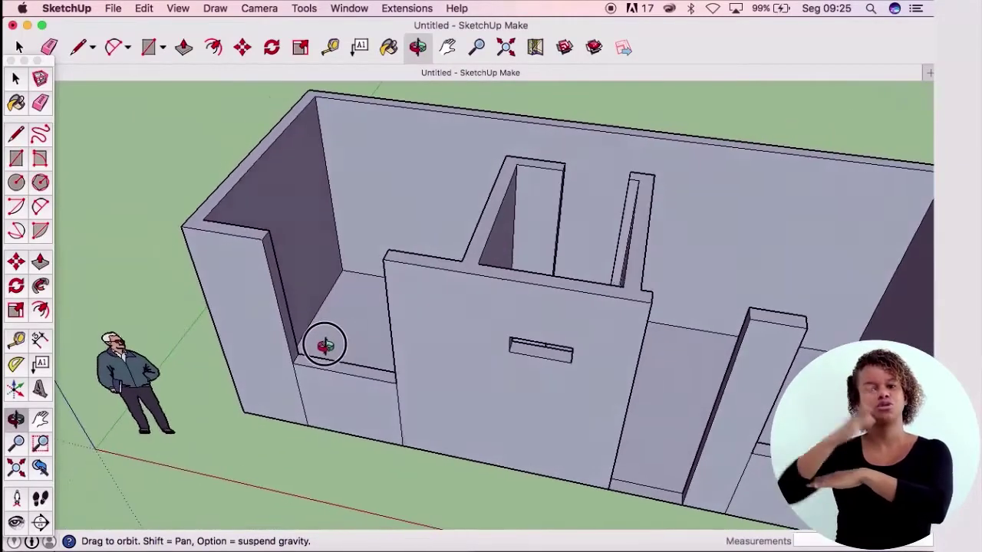
scroll(260, 313, up, 2)
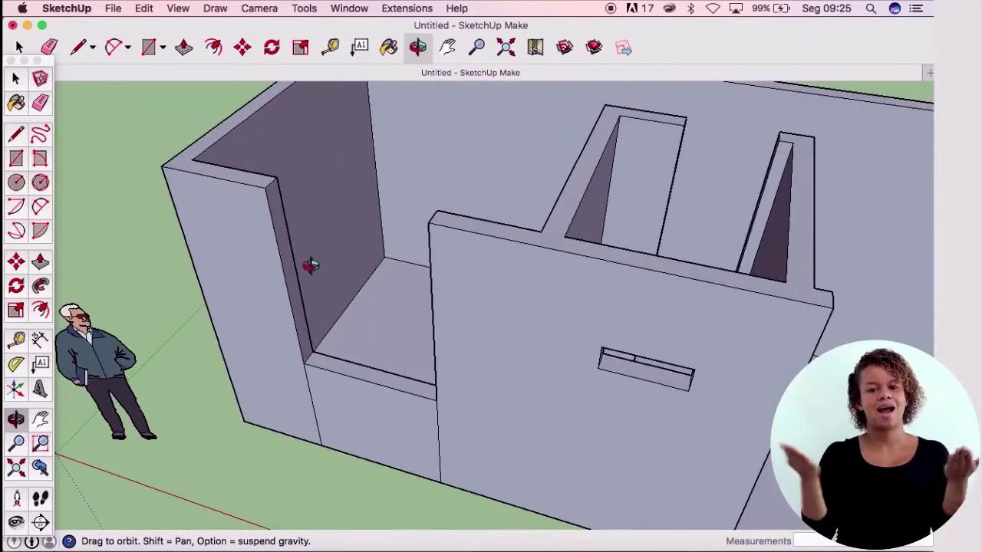
click(330, 46)
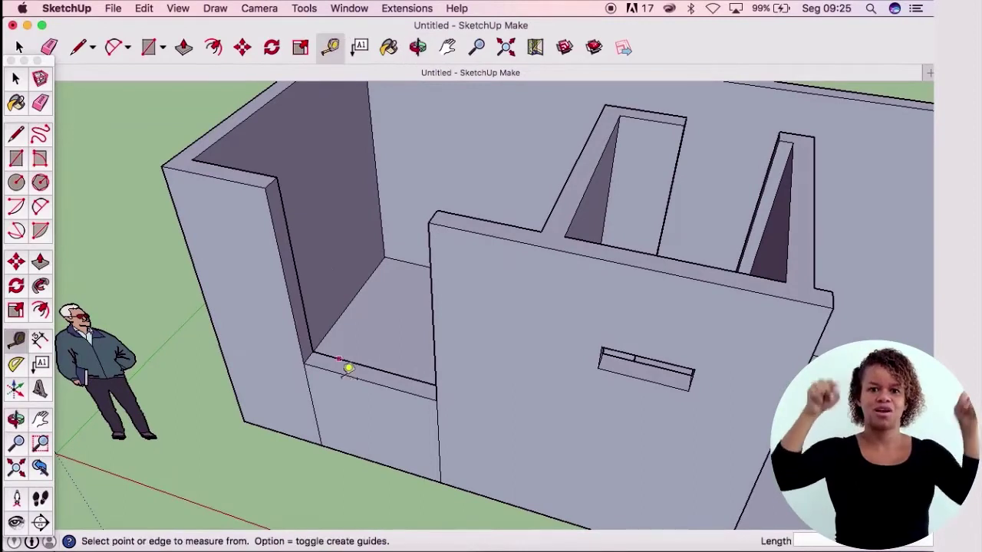
Step: Mark 2.10 m up the left wall end and split its face with a line there
click(324, 438)
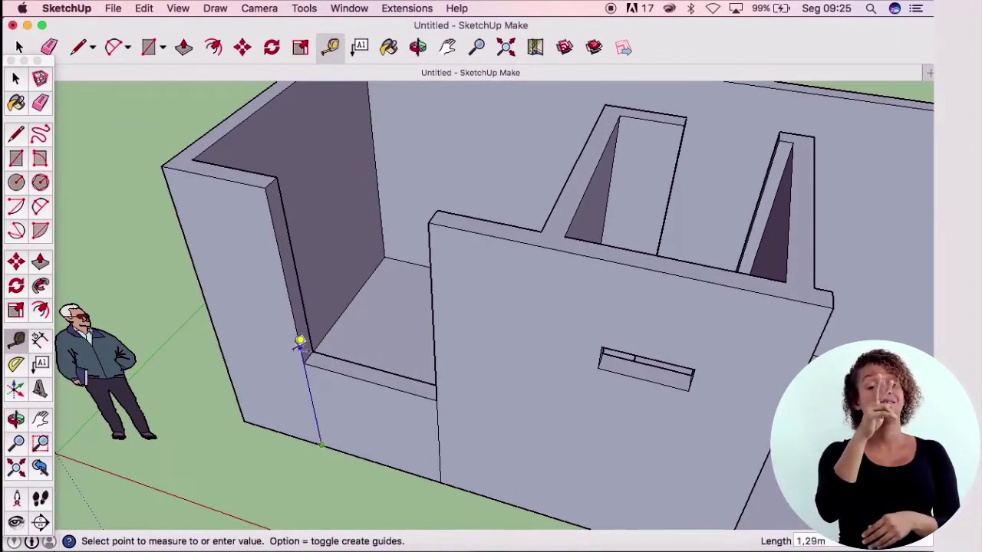
text(2.10)
key(Return)
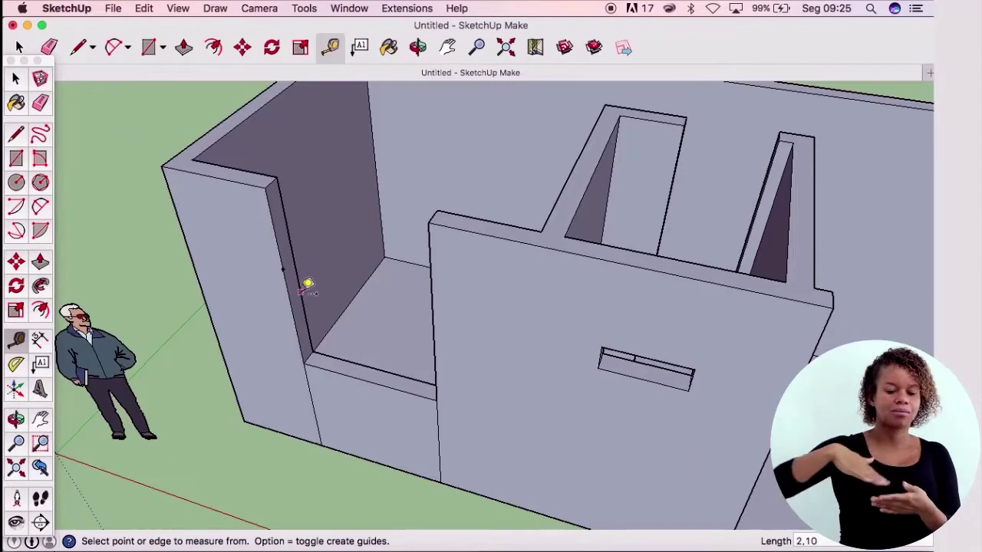
click(79, 46)
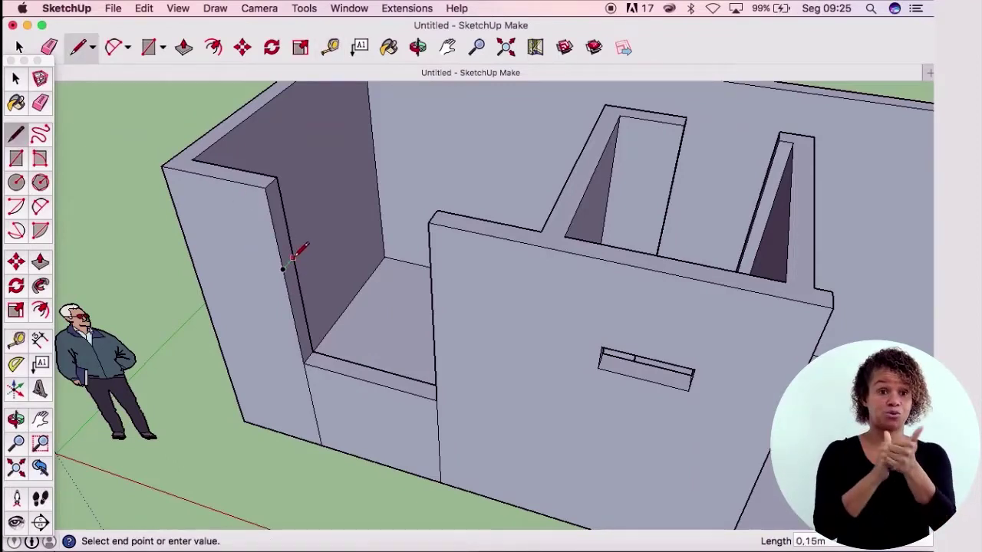
click(292, 256)
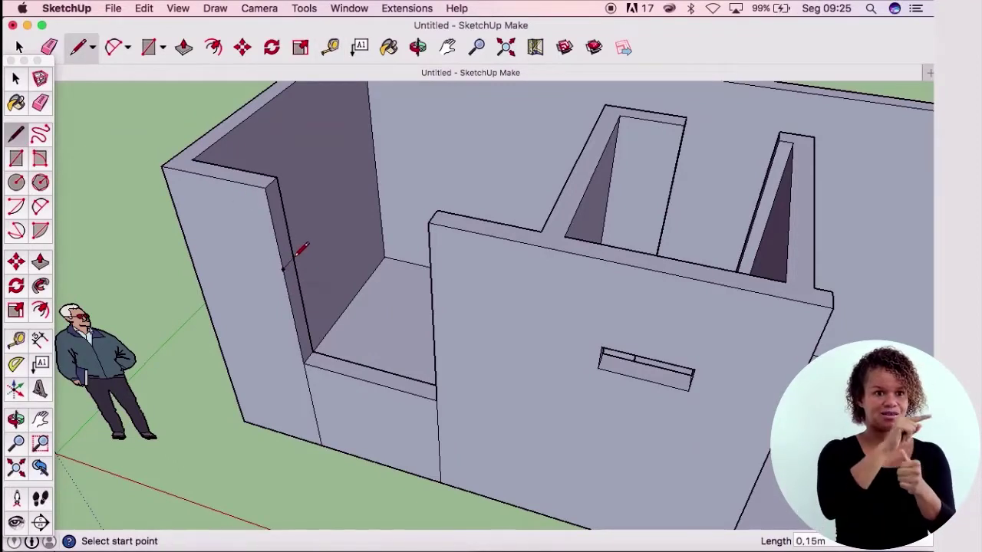
Step: Push the upper wall-end face 1.20 m across the left gap, closing it above the window
click(184, 48)
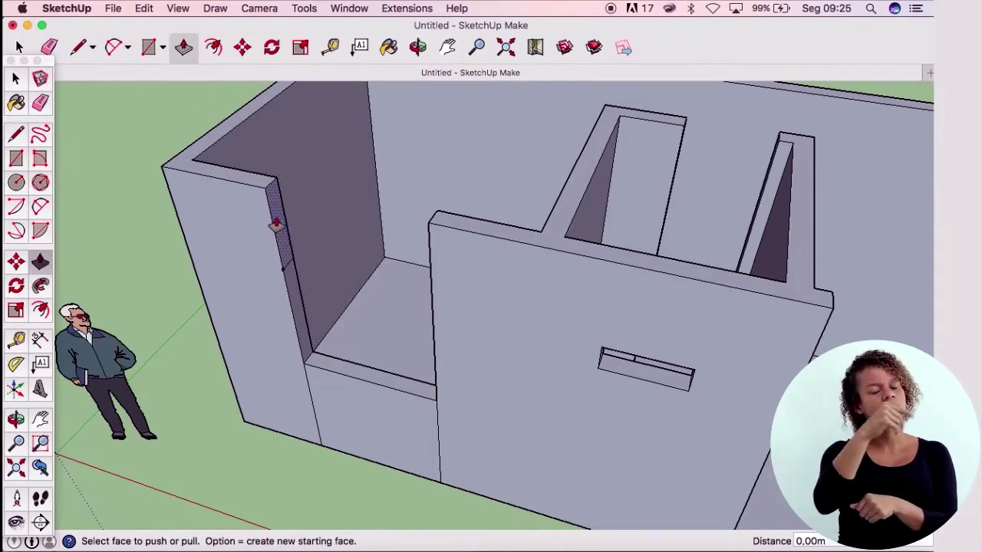
drag(280, 232, 433, 284)
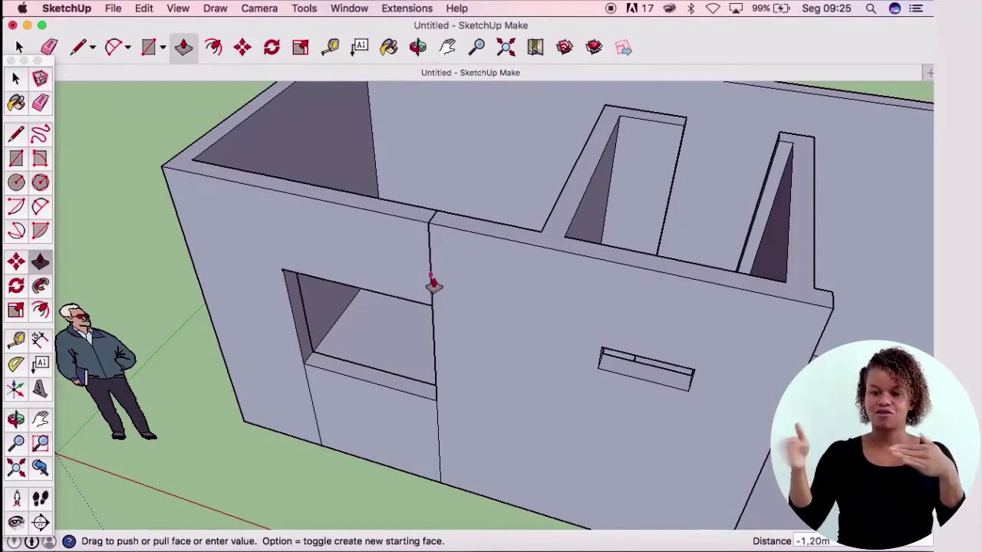
drag(433, 284, 433, 313)
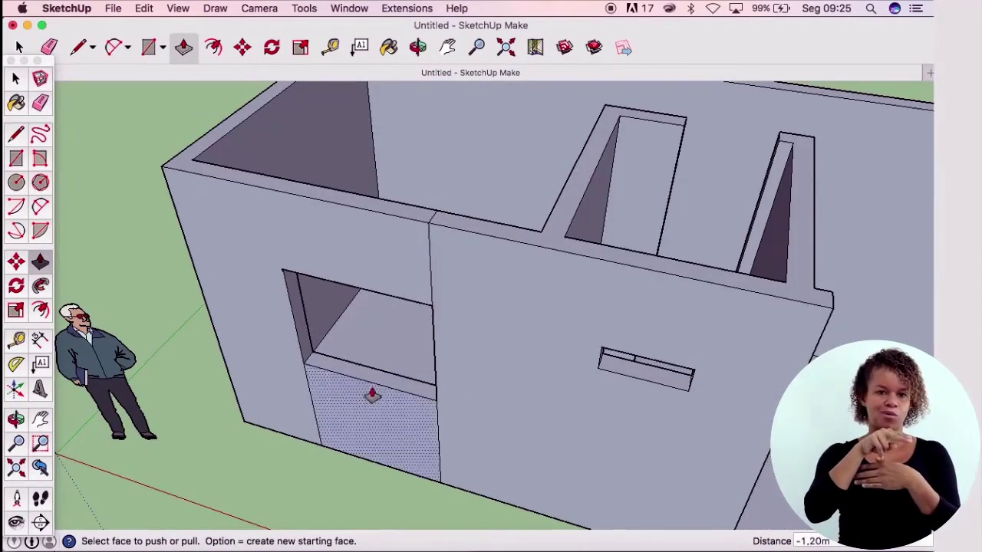
scroll(198, 311, down, 2)
scroll(200, 313, down, 3)
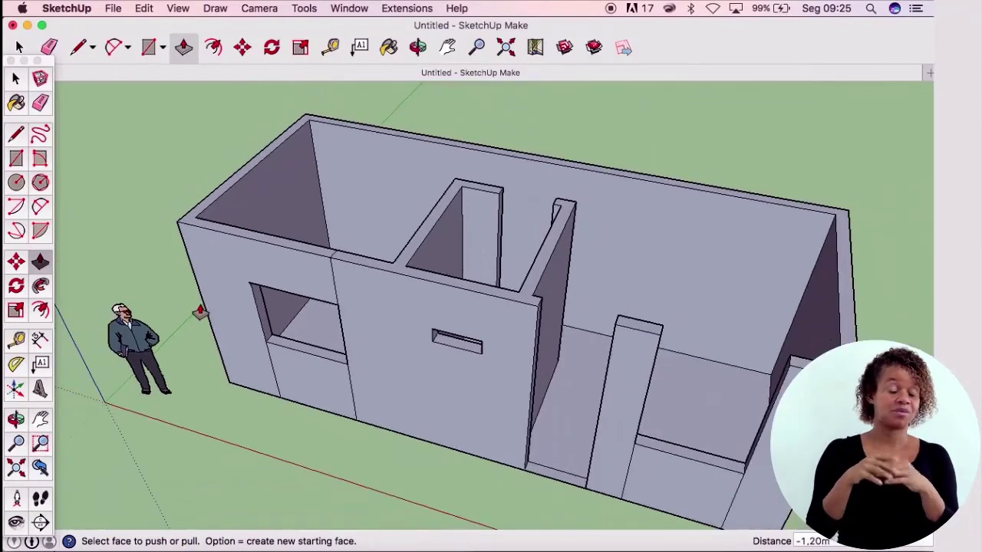
scroll(719, 486, up, 4)
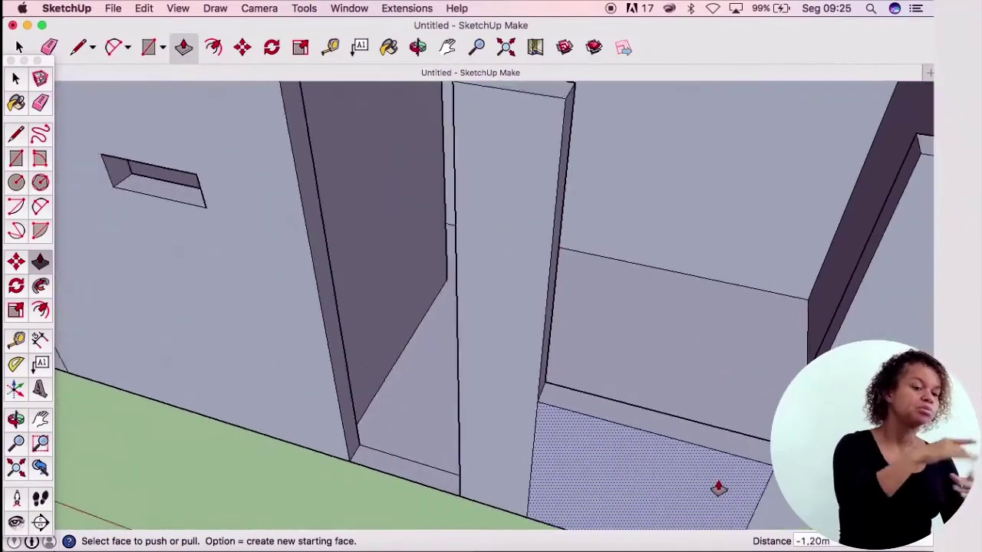
scroll(718, 487, down, 2)
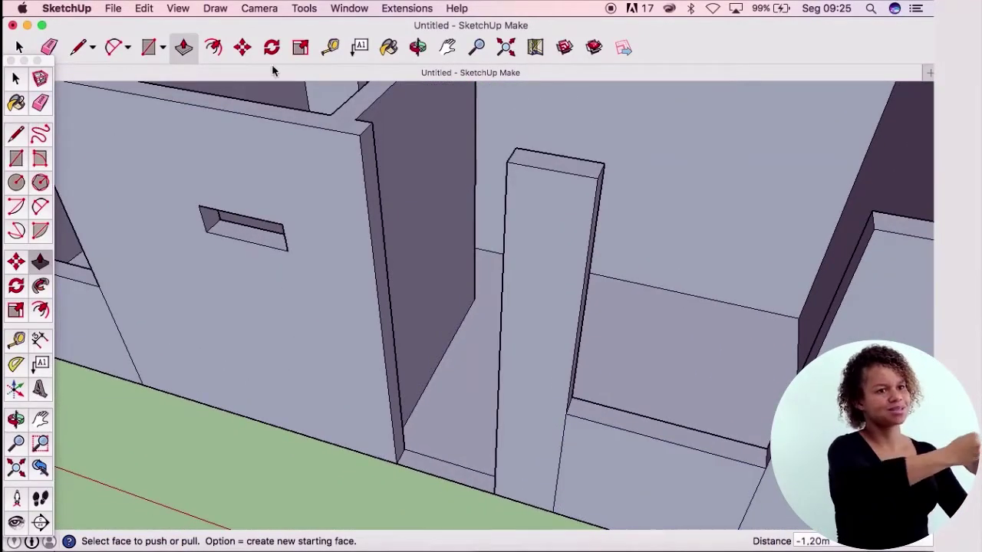
click(329, 47)
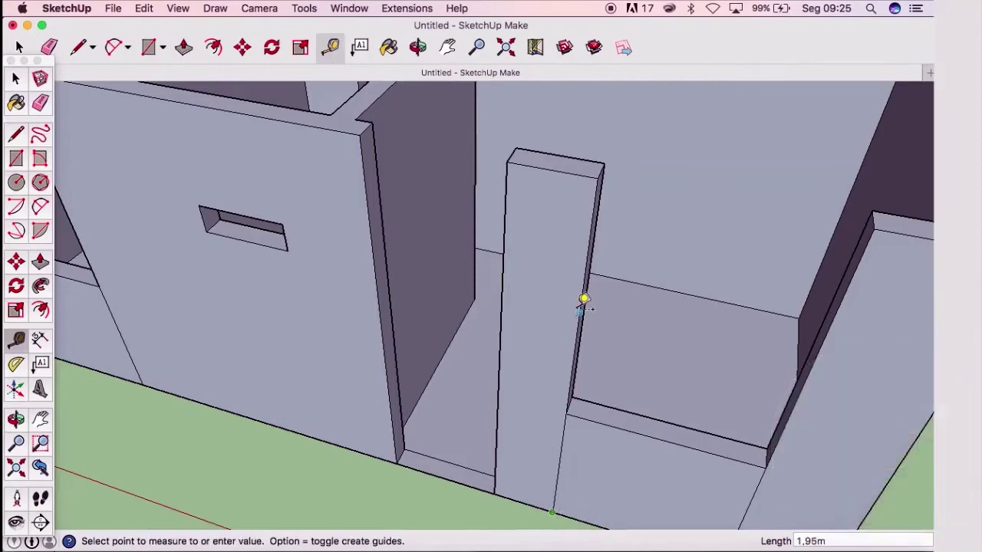
Step: Split the pillar's side face at window height and push its upper part 1.20 m over the right gap
middle_drag(623, 265, 502, 235)
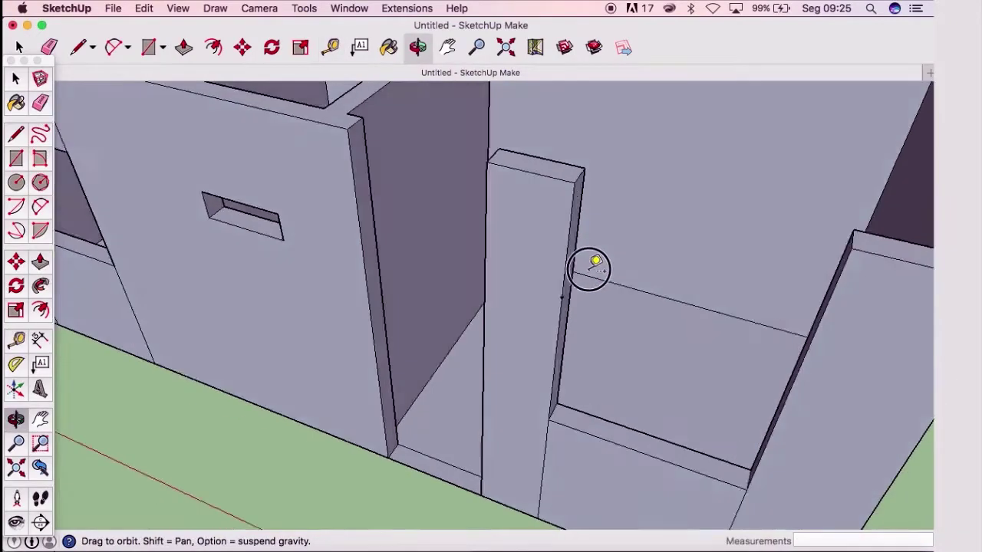
click(78, 47)
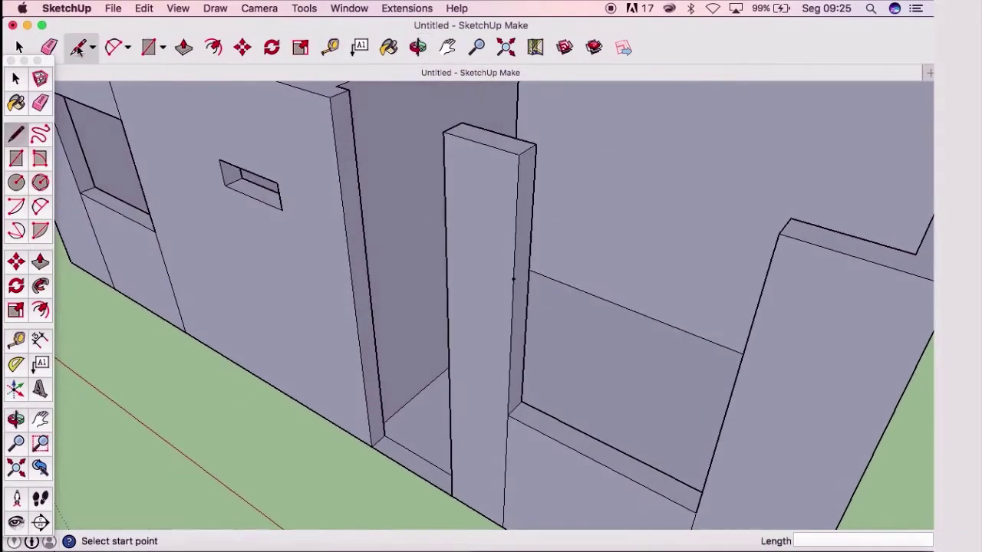
click(528, 268)
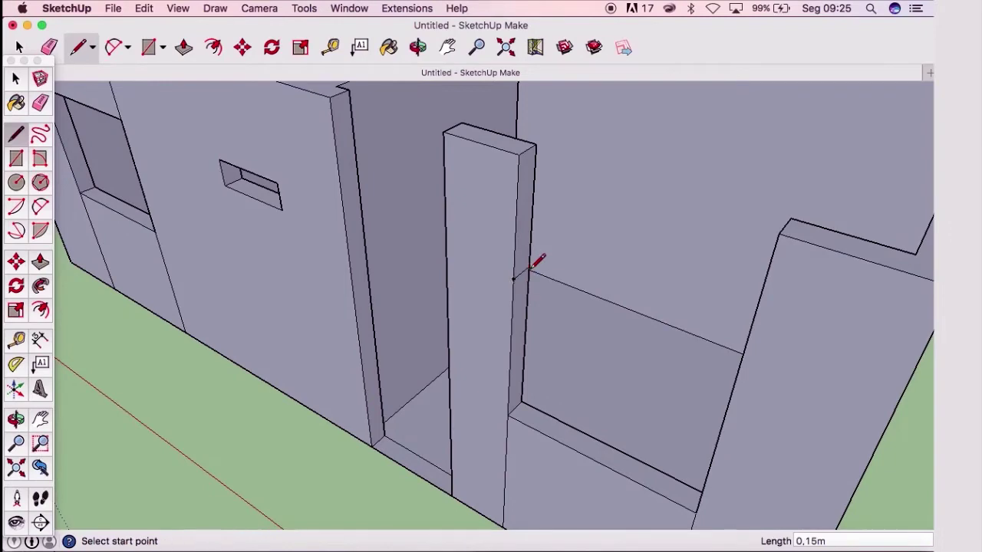
click(182, 48)
click(478, 197)
click(753, 333)
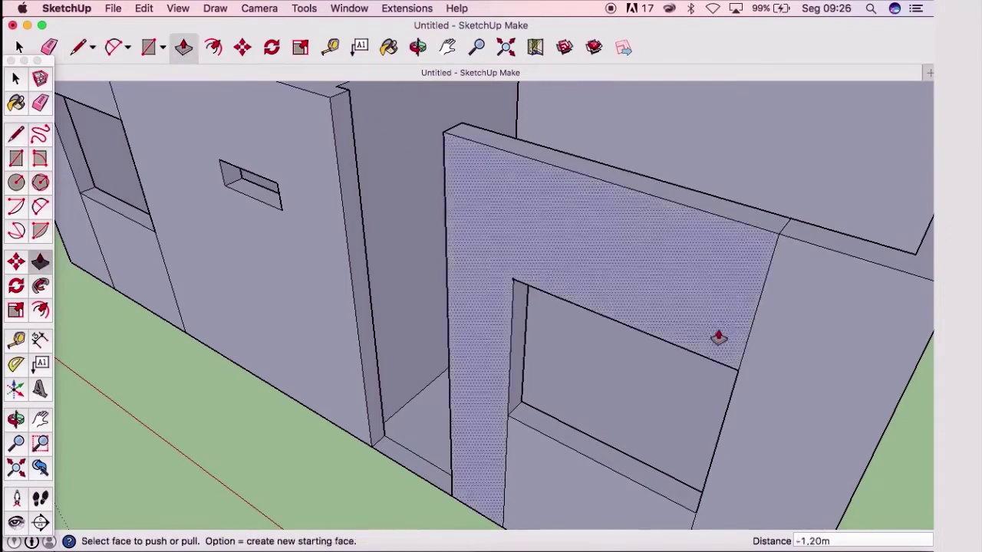
Step: Mark 2.10 m up the doorway wall end and split its face with a line
click(330, 47)
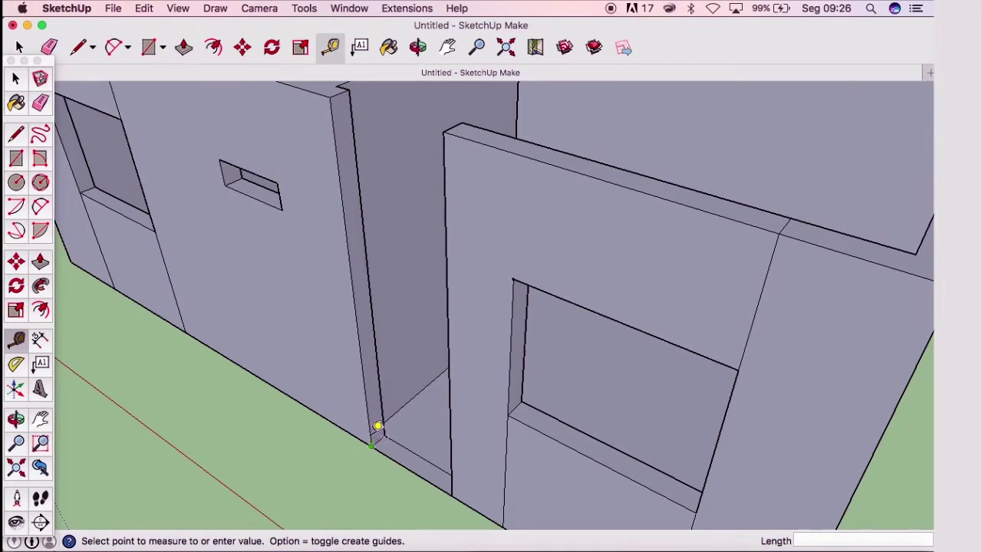
text(2,10)
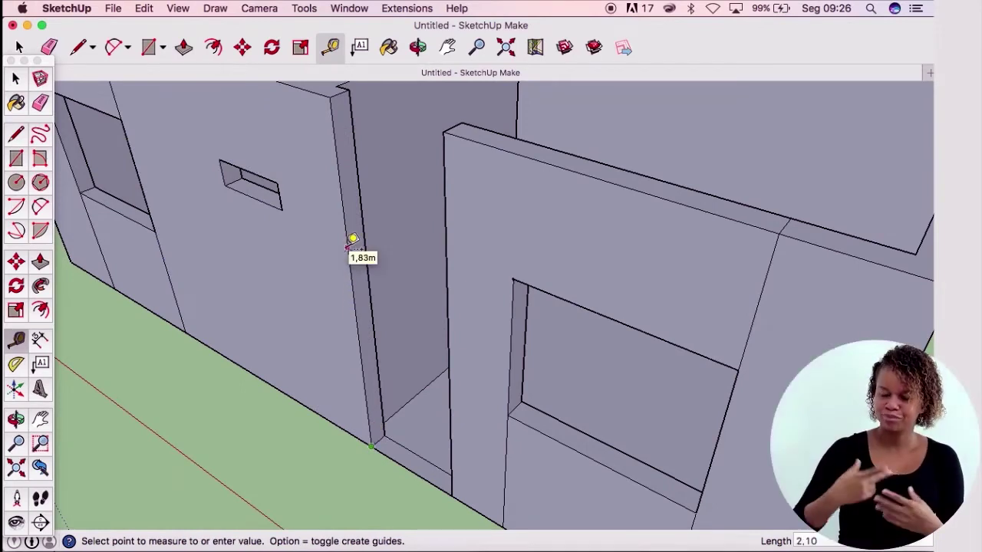
key(Return)
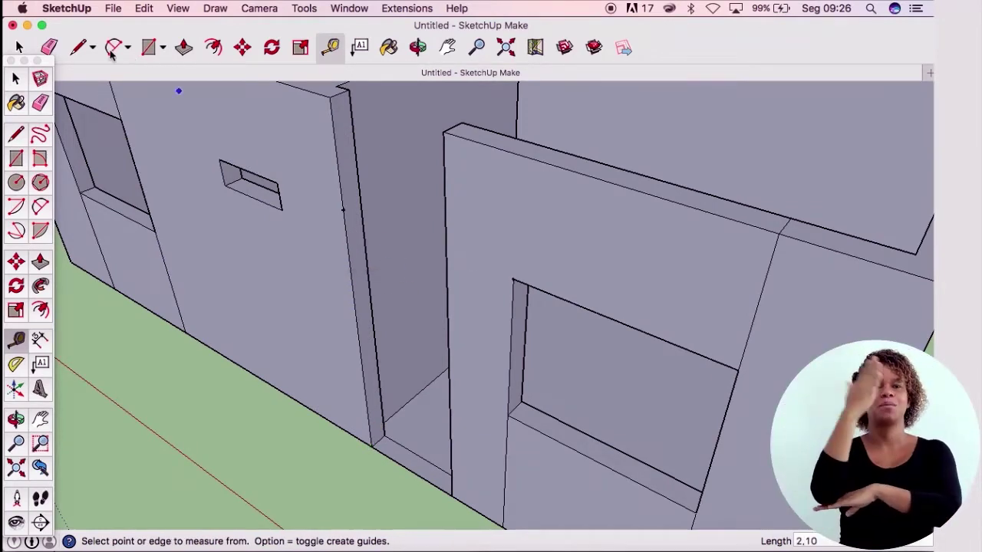
key(l)
click(343, 208)
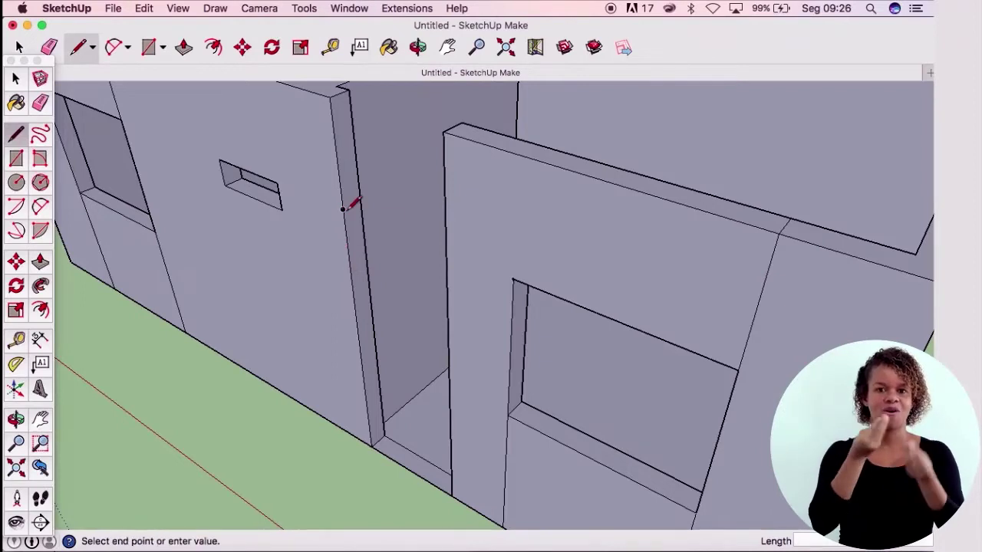
text(0.15m)
key(Escape)
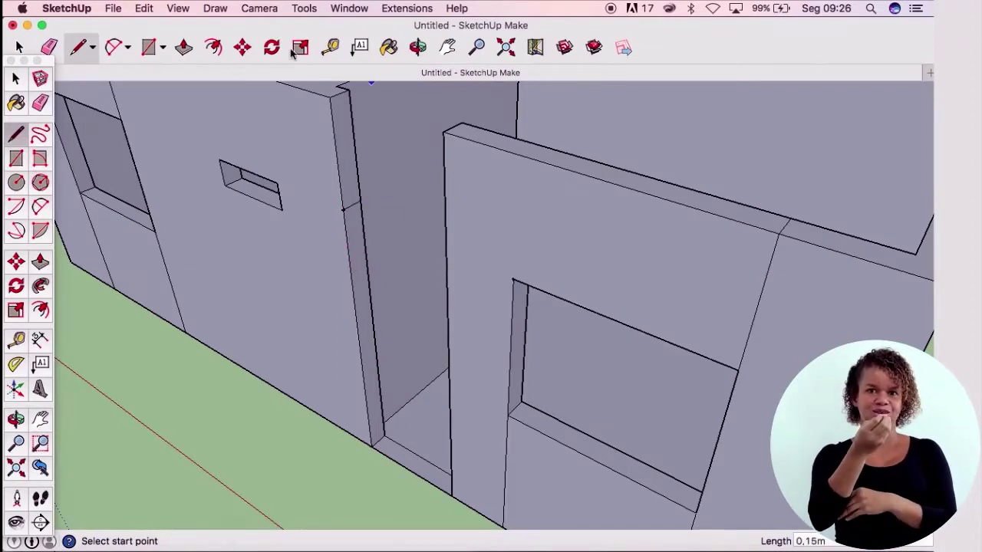
Step: Push the upper wall end 0.80 m across the doorway, leaving the door opening below
click(184, 46)
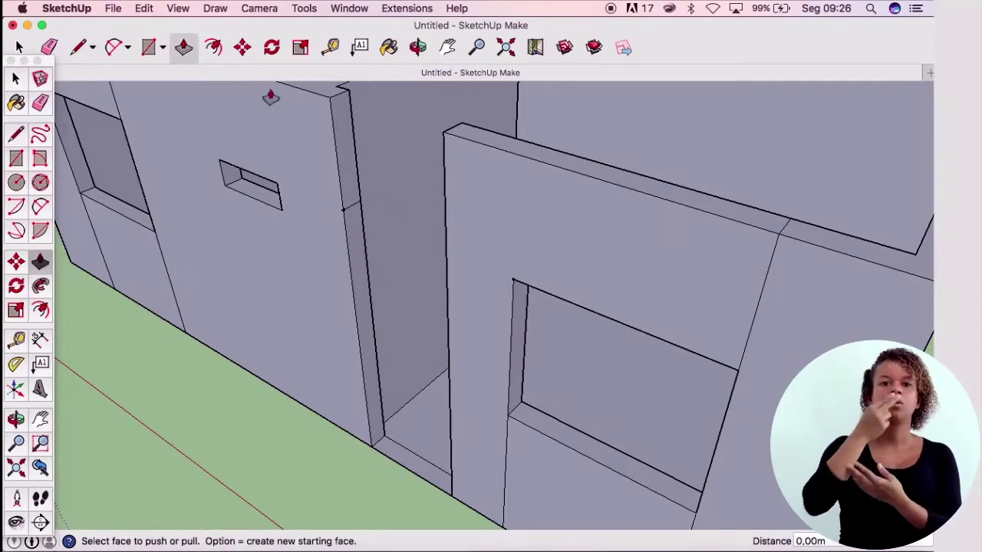
click(342, 154)
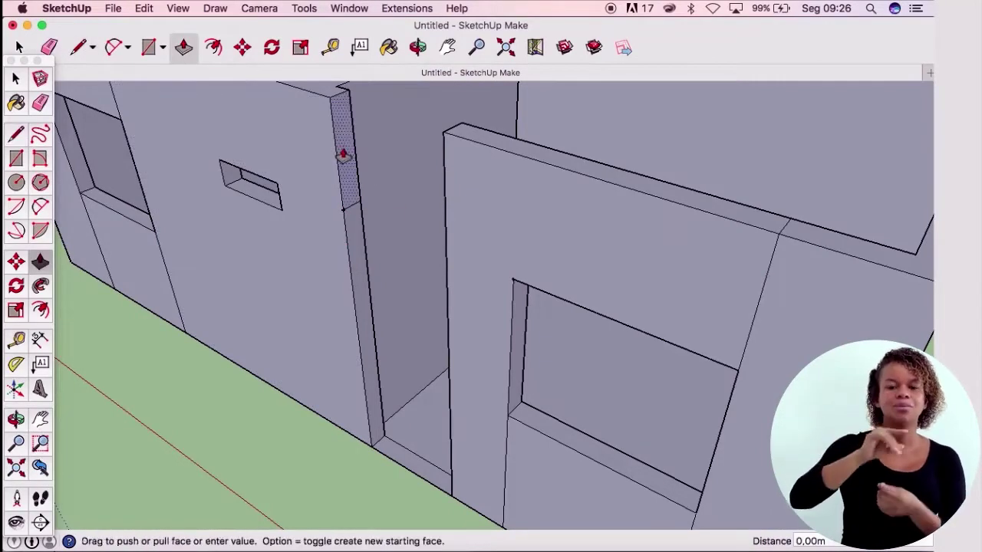
click(447, 212)
middle_drag(376, 279, 374, 310)
scroll(373, 311, down, 5)
scroll(373, 308, up, 2)
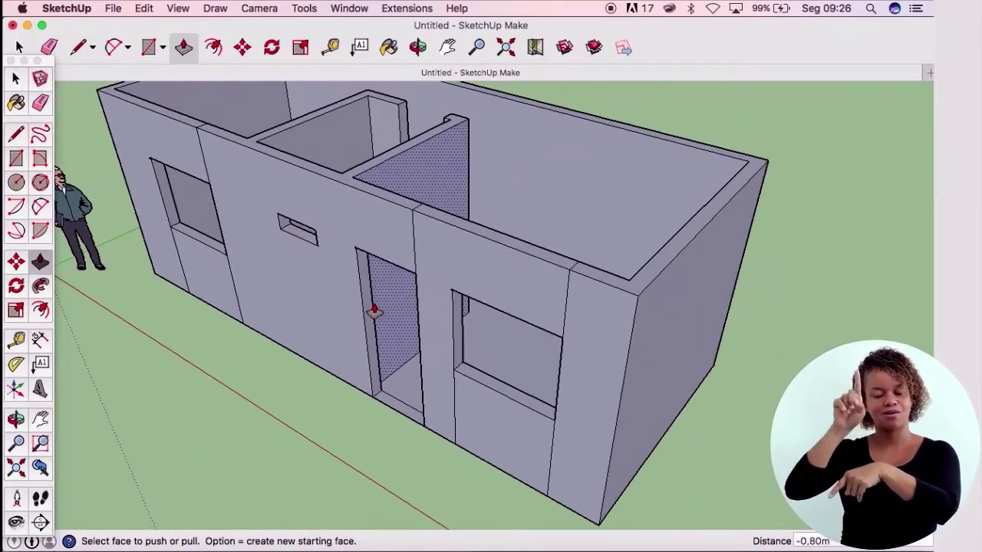
scroll(373, 309, down, 2)
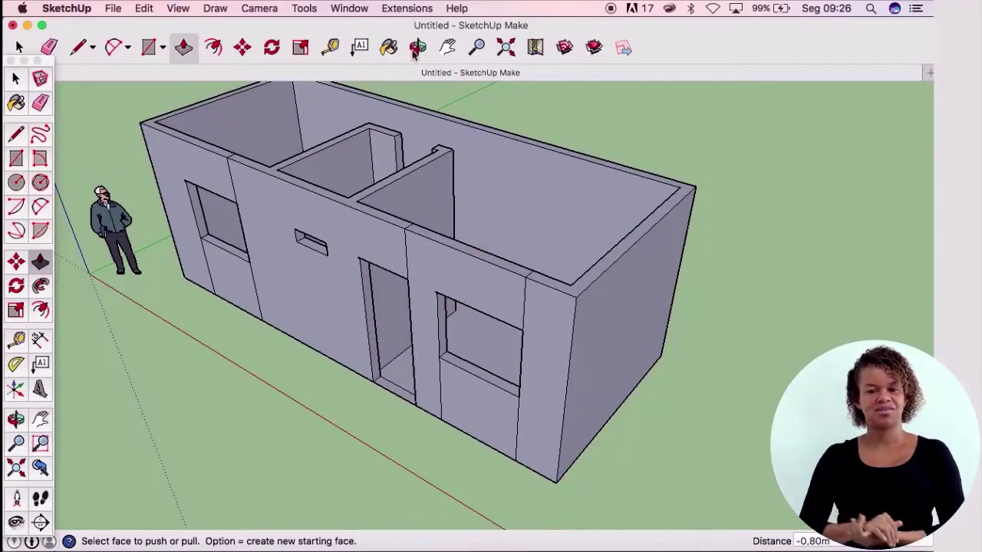
click(419, 48)
mouse_move(433, 261)
mouse_down()
mouse_move(561, 317)
mouse_move(680, 285)
mouse_move(576, 256)
mouse_move(372, 286)
mouse_move(363, 309)
mouse_move(596, 318)
mouse_move(287, 241)
mouse_move(336, 252)
mouse_move(539, 192)
mouse_move(289, 191)
mouse_move(252, 227)
mouse_move(213, 143)
mouse_move(172, 185)
mouse_up()
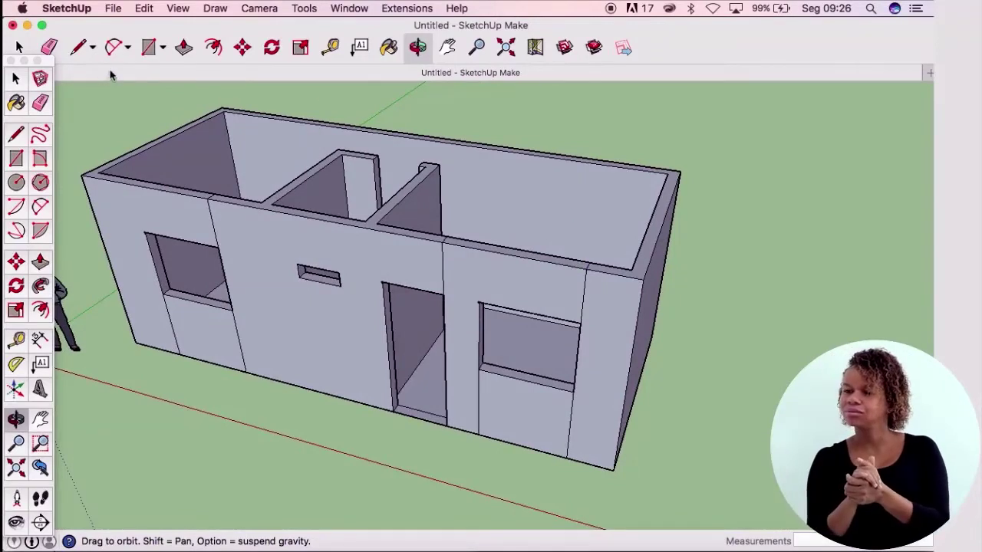
click(19, 47)
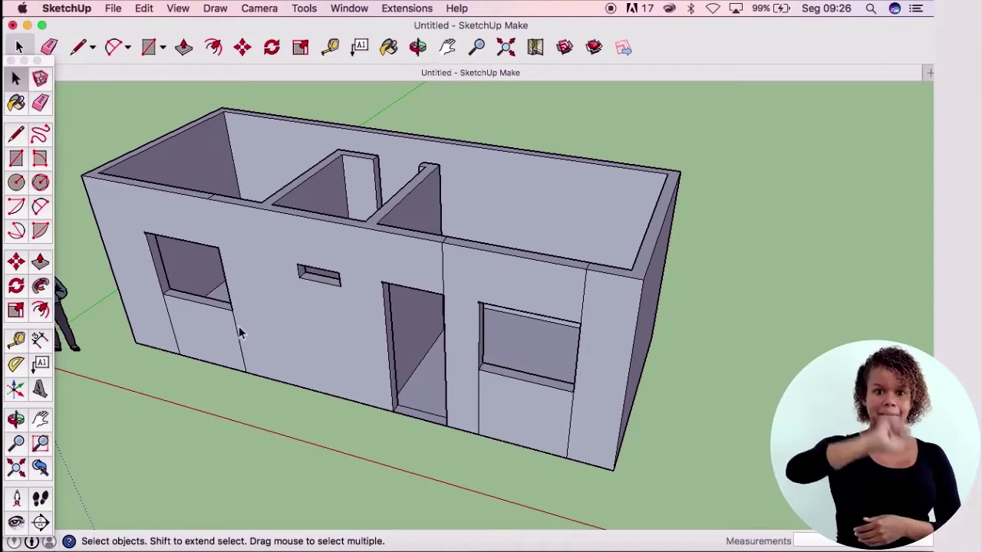
Step: Delete the stray seam edge below the left window, then zoom to show the whole house
key(Delete)
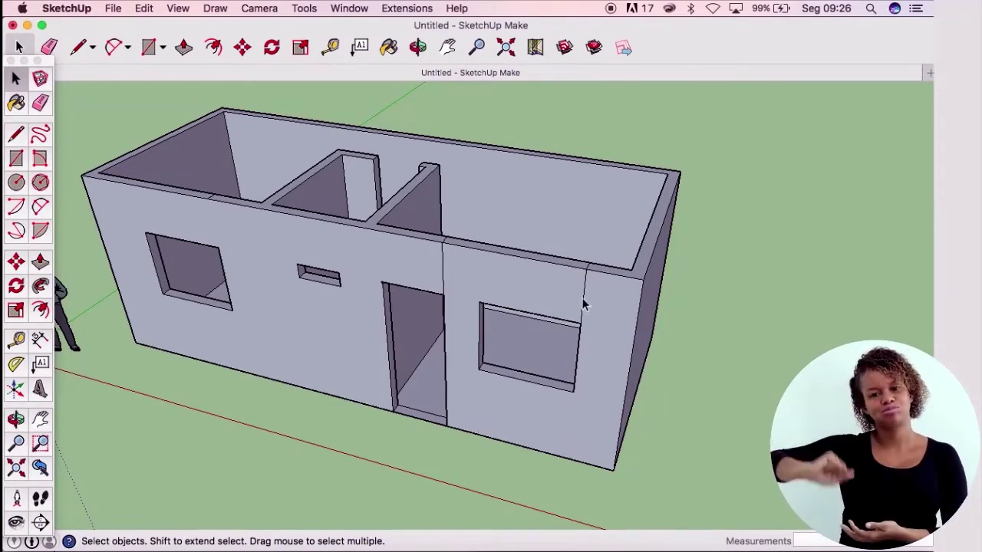
scroll(587, 269, up, 2)
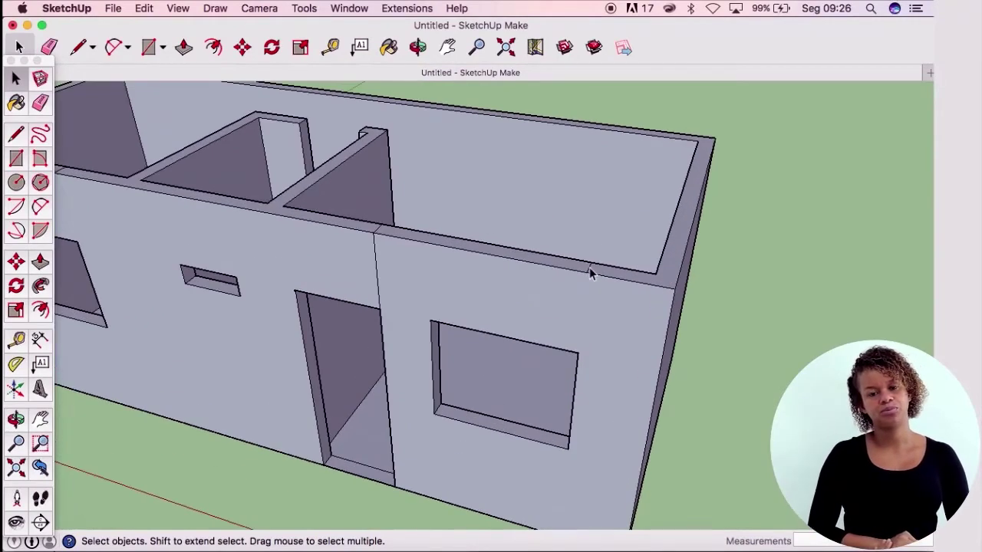
scroll(478, 260, down, 2)
scroll(478, 260, down, 1)
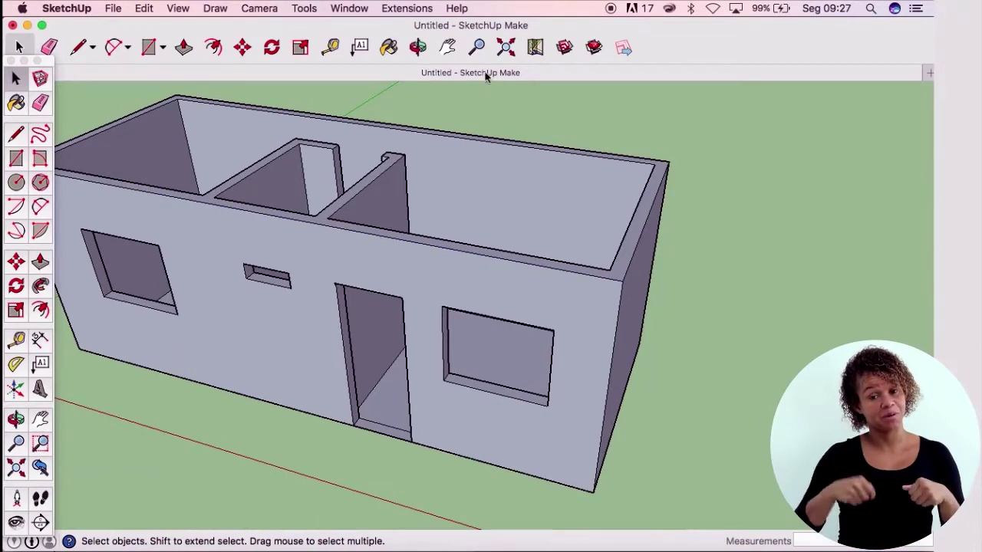
click(505, 47)
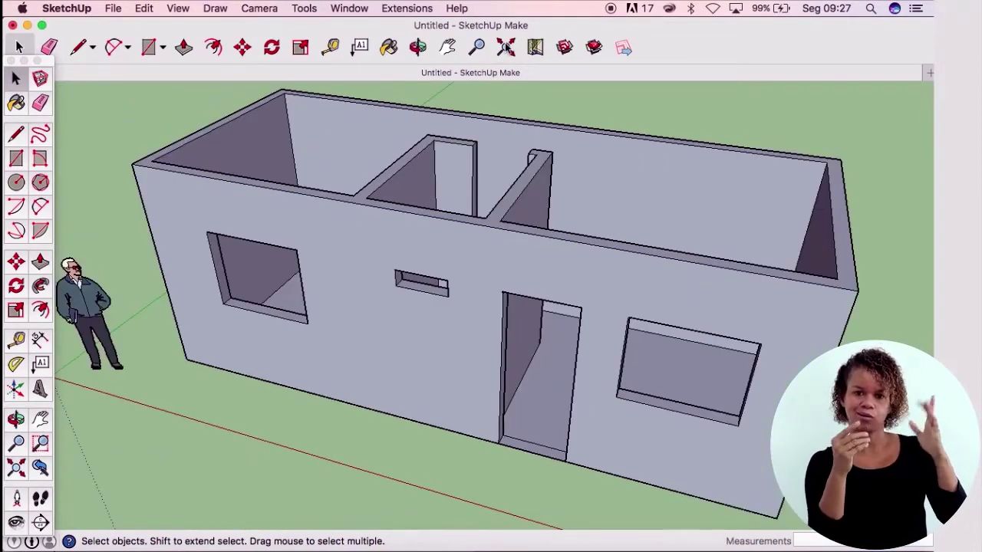